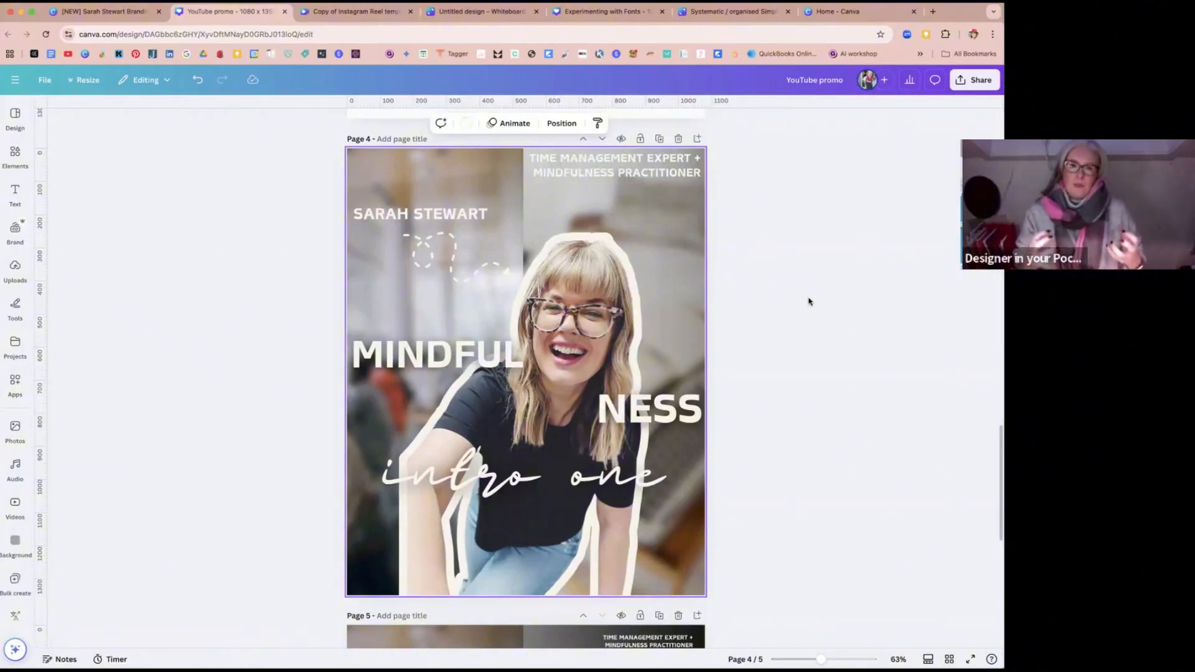
Step: Duplicate page 4 and crop the left edge of the woman's cutout slightly on the copy, to about 856 wide
click(661, 139)
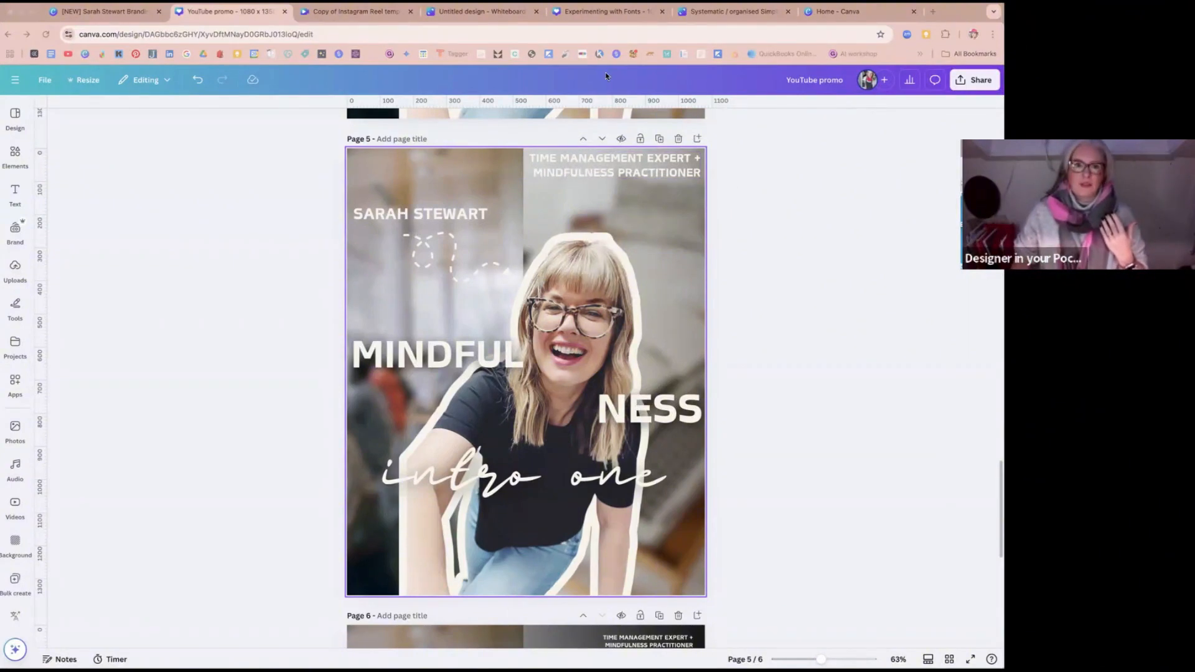
click(721, 330)
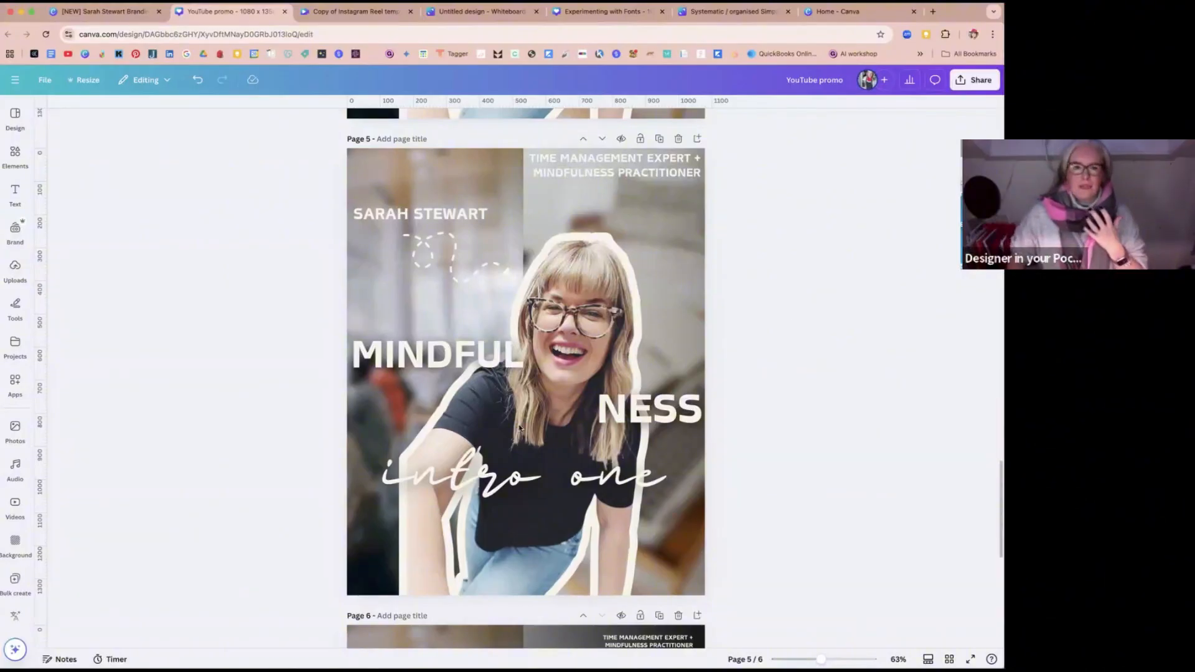
click(399, 432)
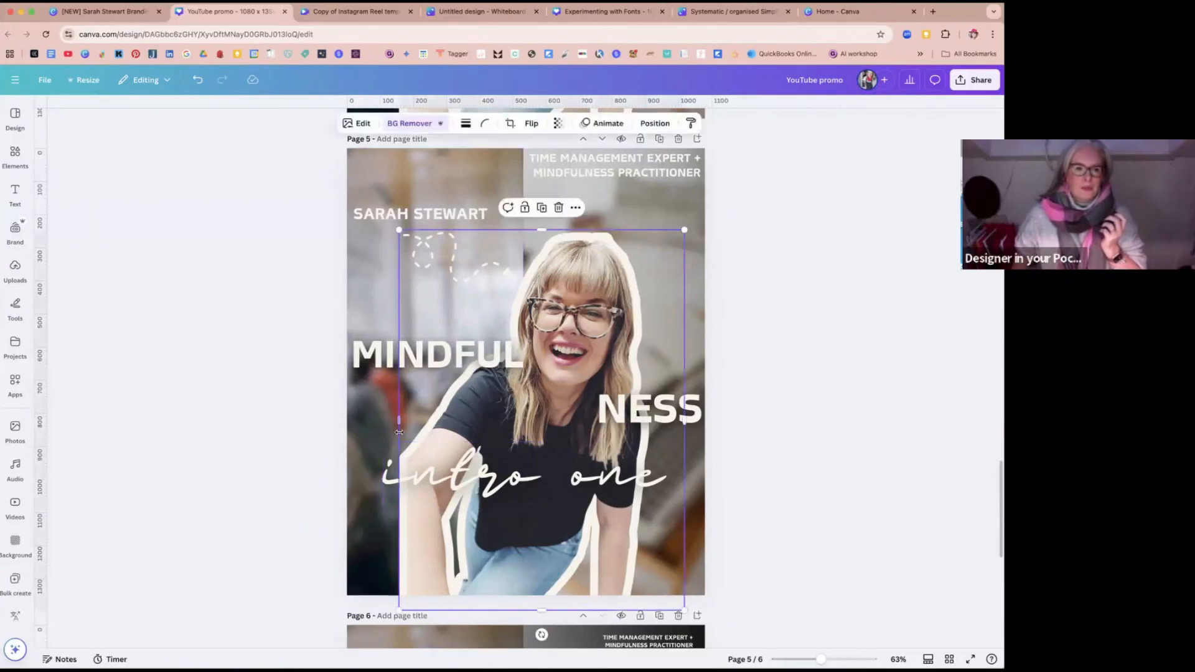
drag(399, 430, 403, 424)
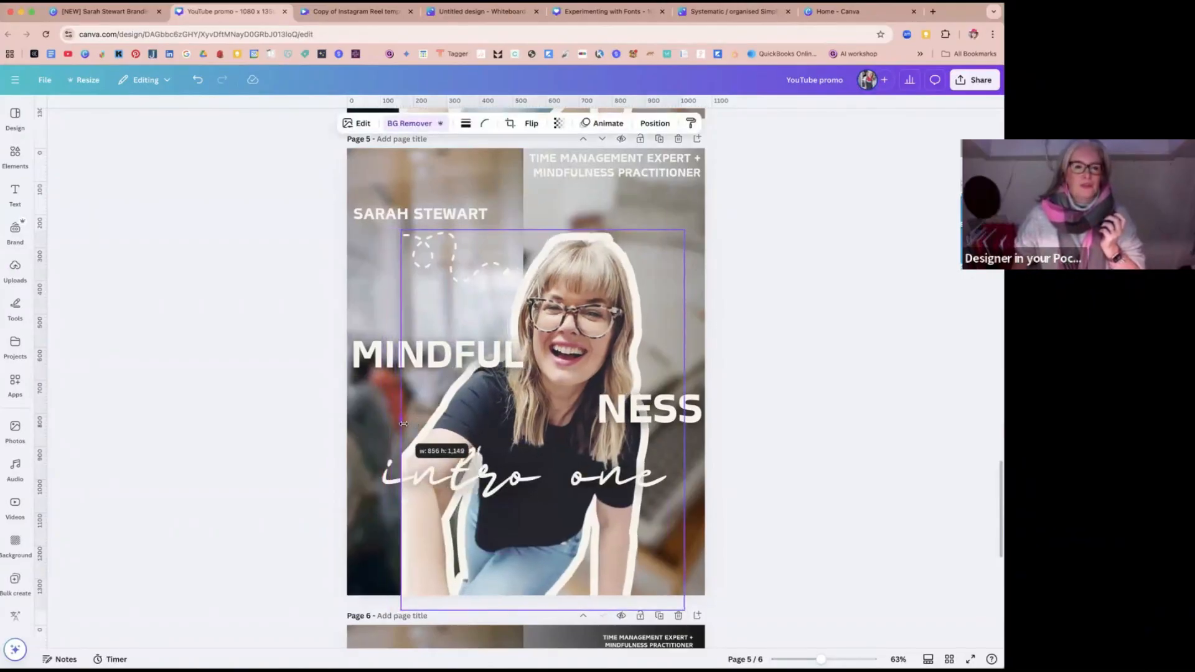
click(801, 424)
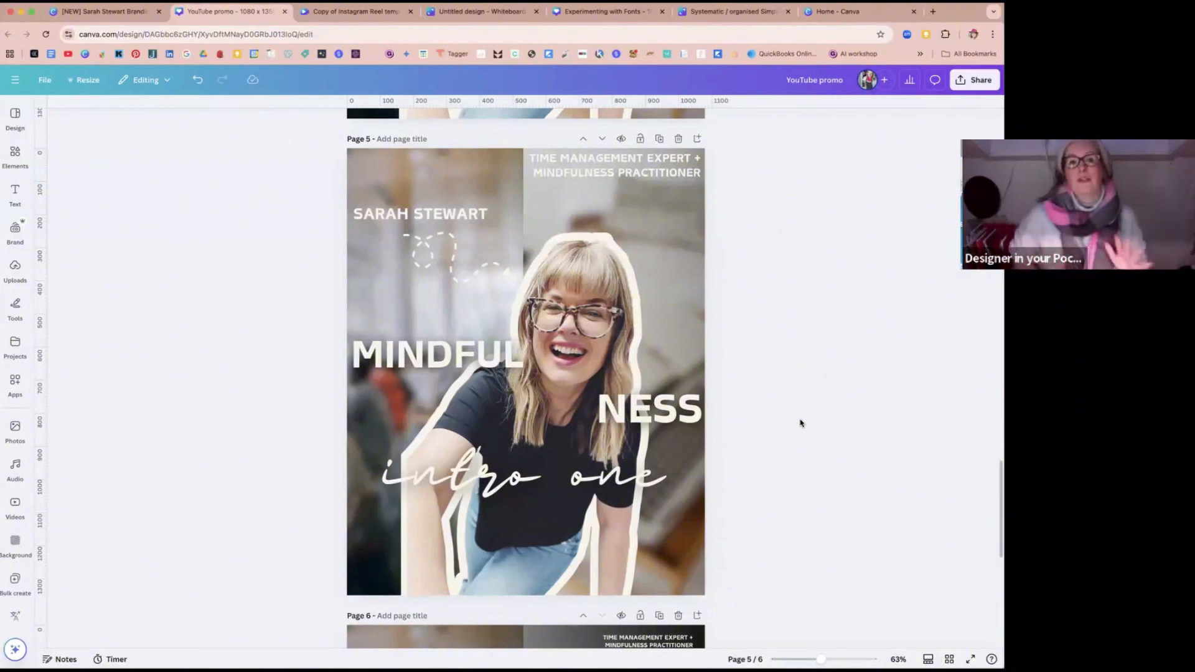
Step: Shrink the "TIME MANAGEMENT EXPERT + MINDFULNESS PRACTITIONER" text to size 13.3 and inset it from the page's upper-right corner
click(635, 167)
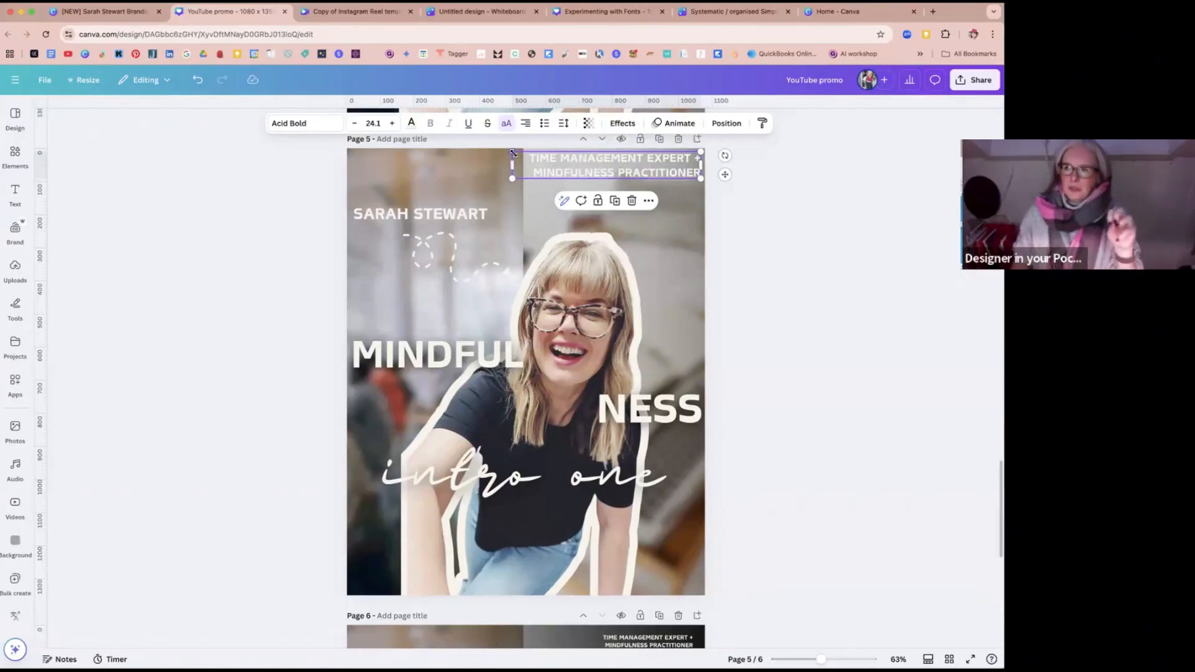
drag(531, 152, 597, 164)
drag(666, 175, 659, 168)
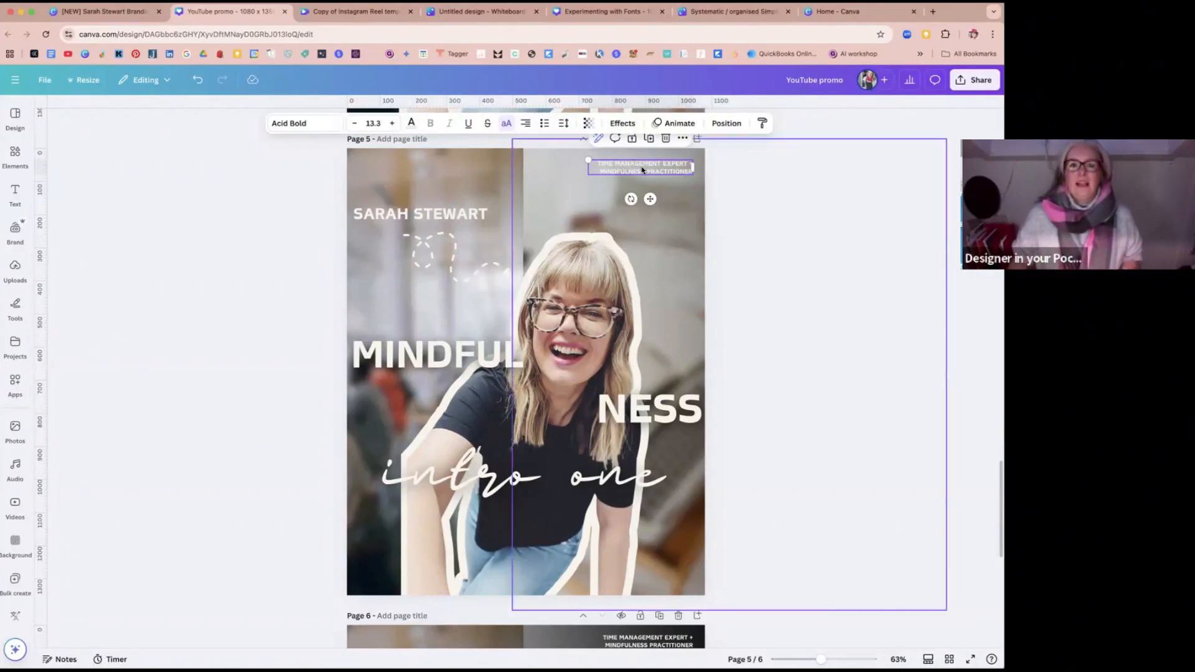
drag(637, 171, 643, 166)
Step: Move the woman's cutout on page 5 toward the left edge of the page, behind the MINDFUL text
scroll(643, 168, up, 8)
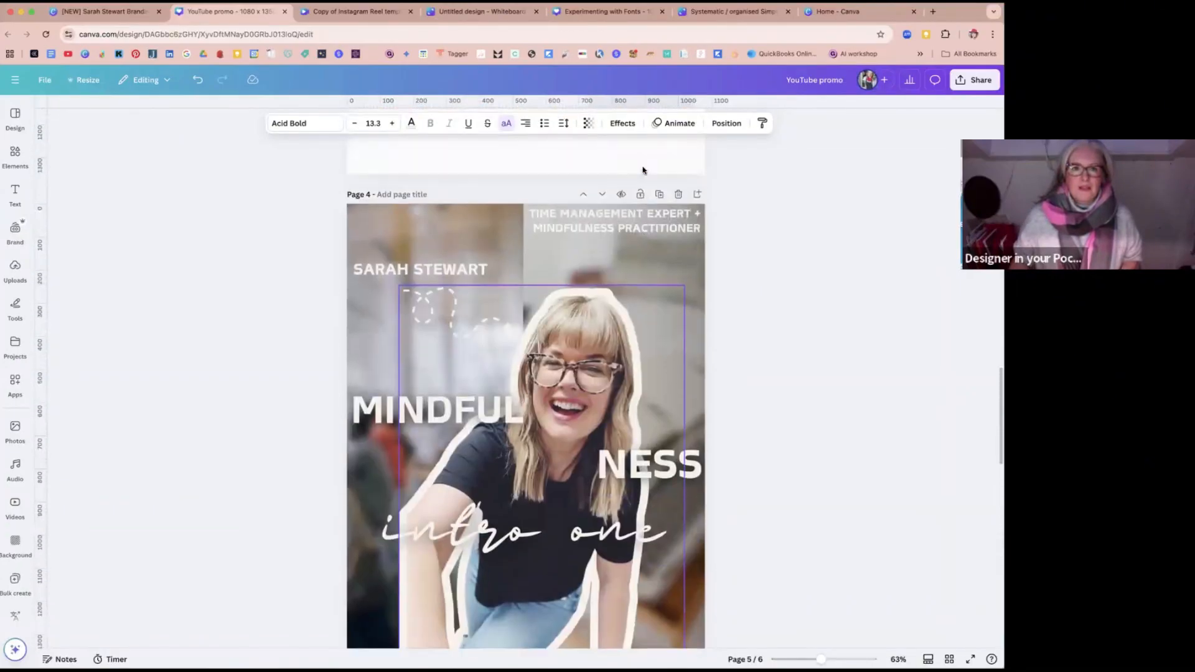
scroll(643, 170, up, 1)
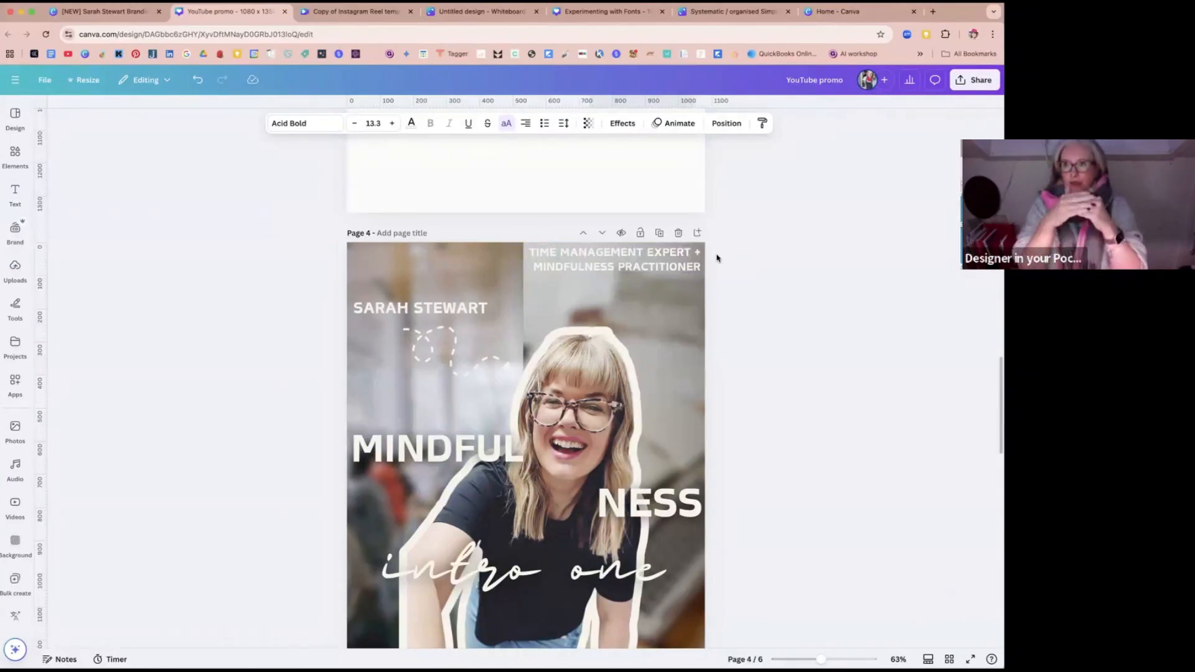
scroll(612, 330, down, 10)
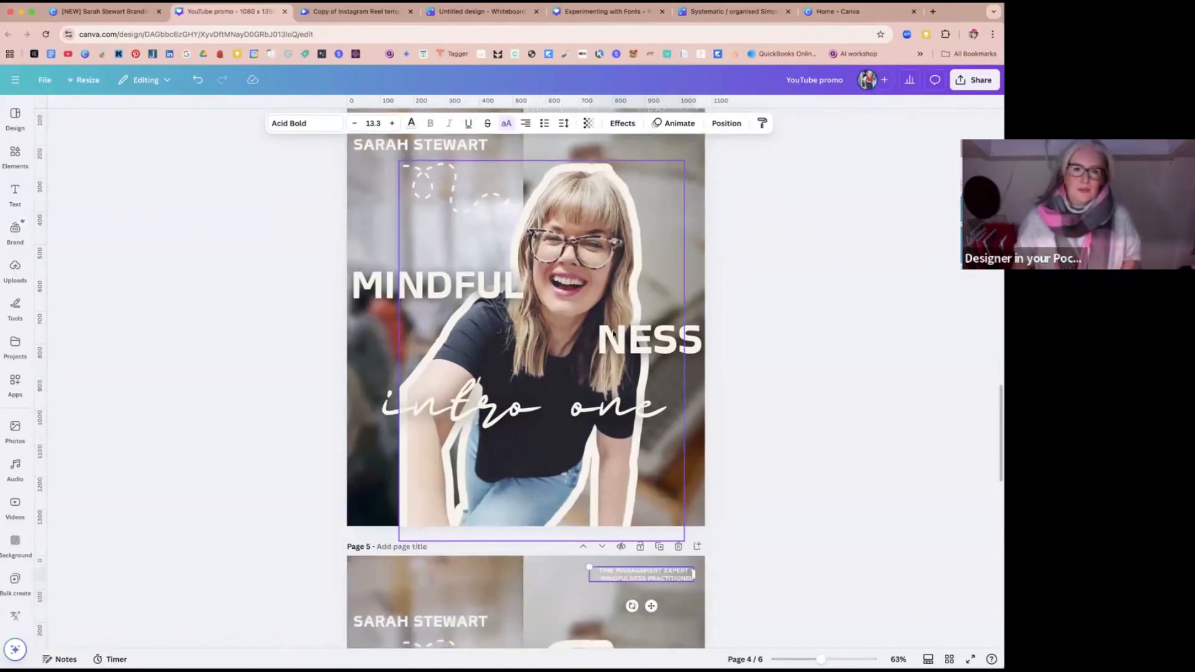
scroll(630, 303, down, 1)
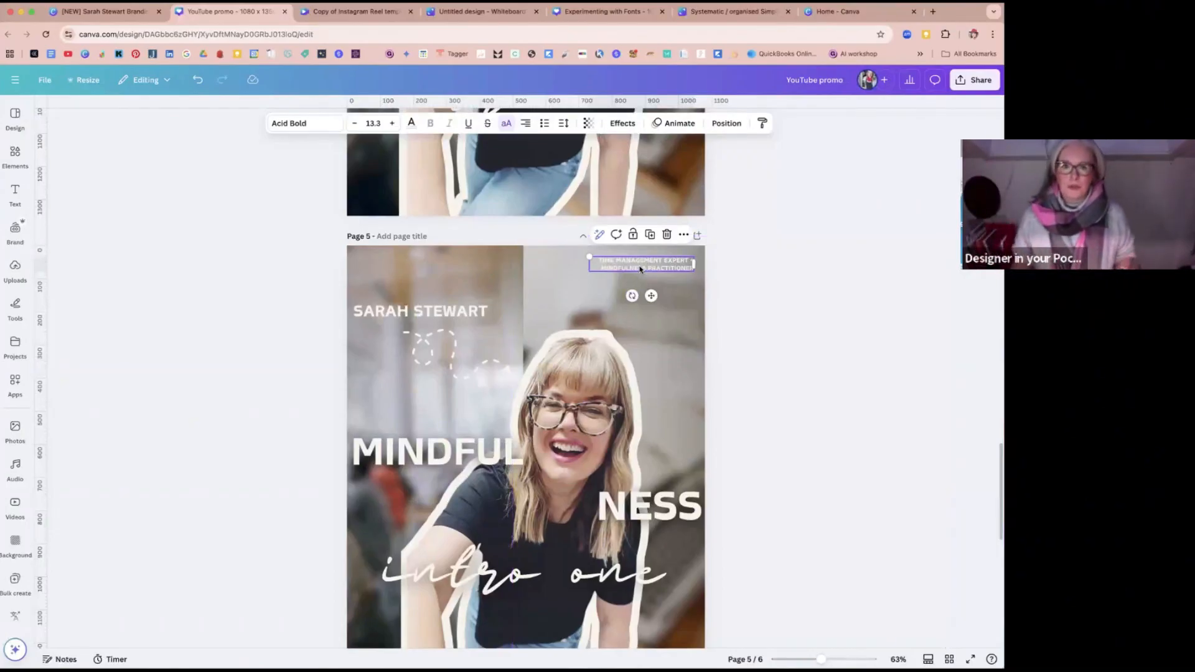
scroll(648, 308, down, 5)
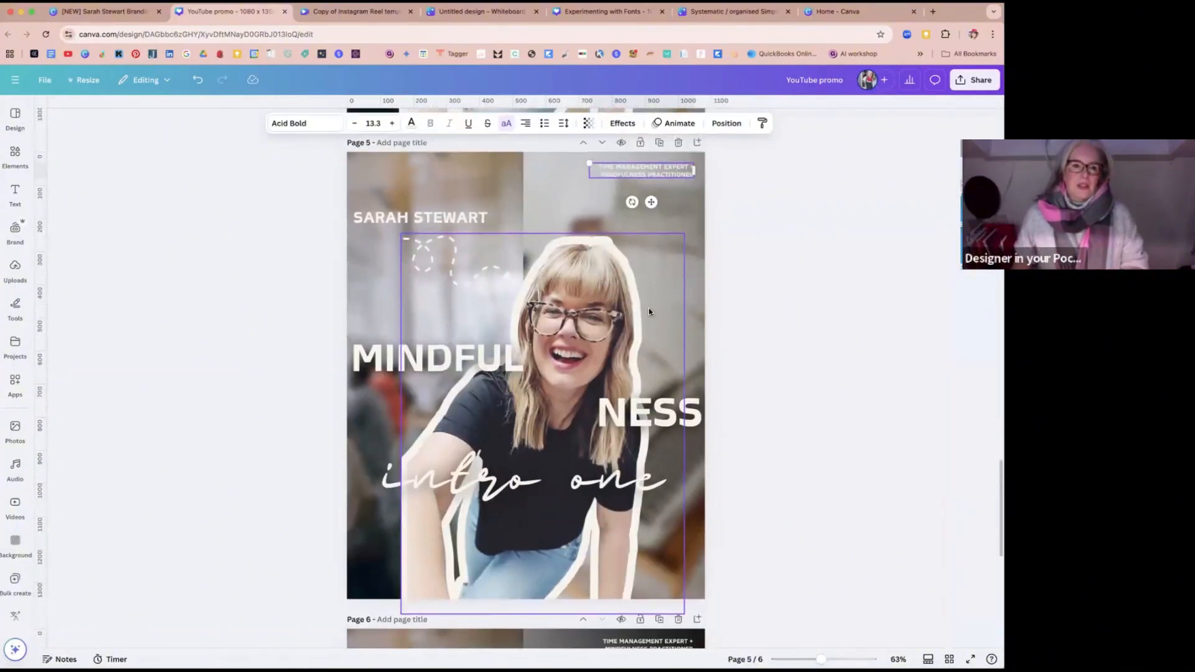
click(573, 308)
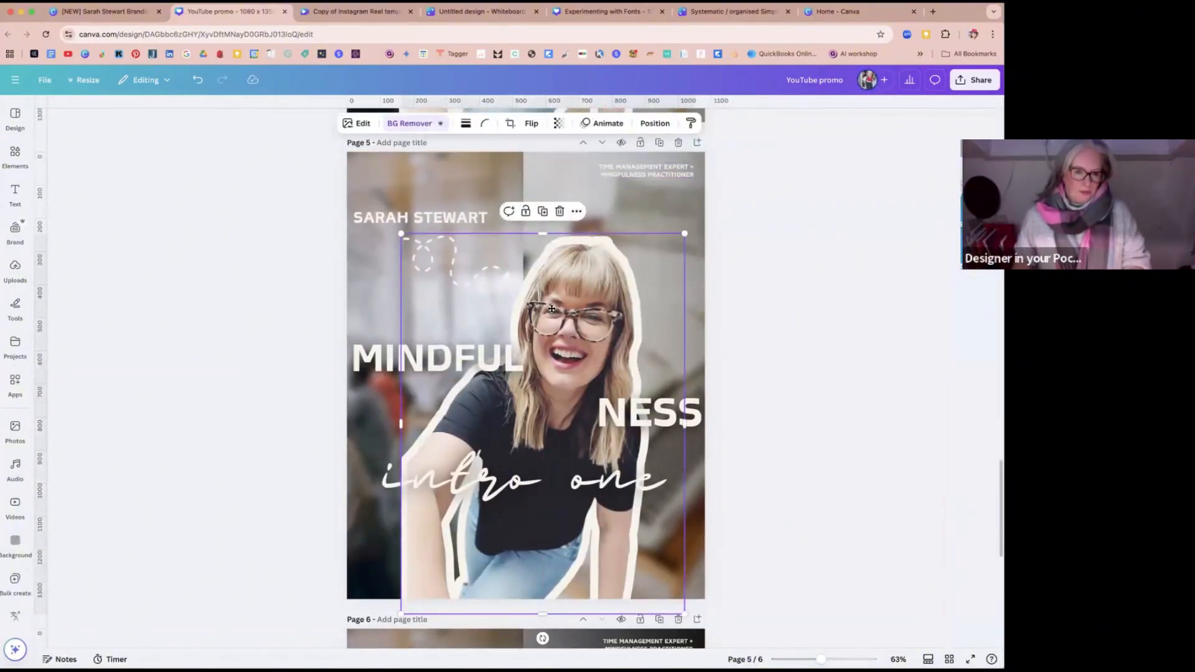
drag(551, 309, 519, 312)
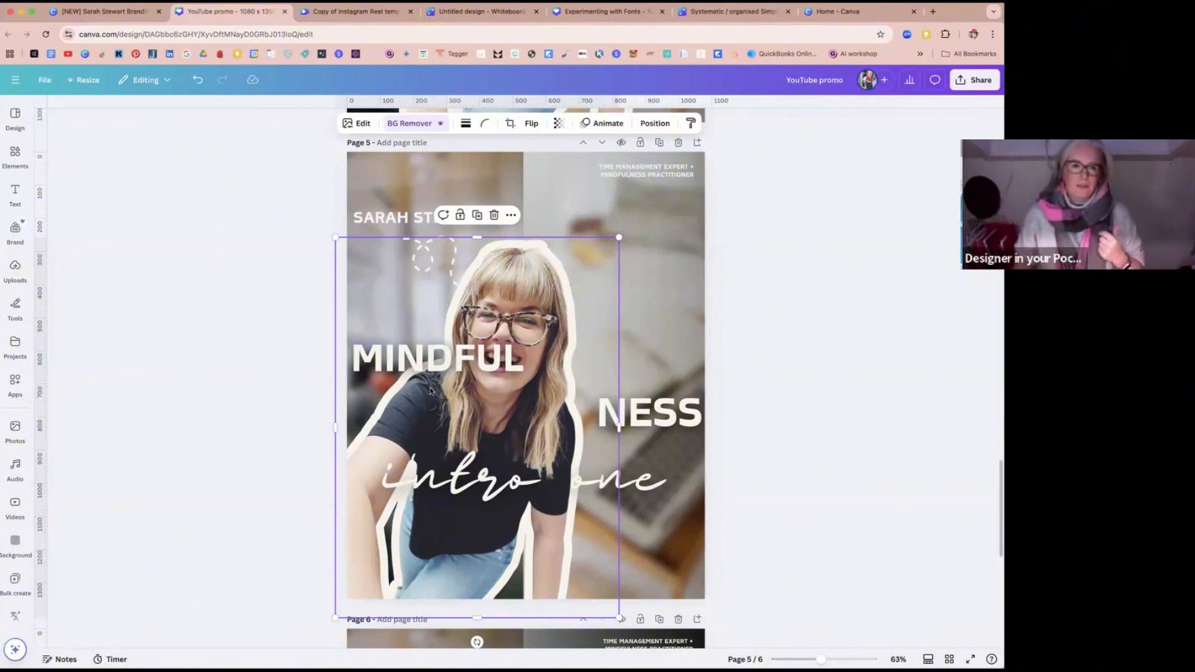
Step: Break the name text onto two lines, inset it from the page's left edge, set its line spacing to 1 and shrink it
click(437, 218)
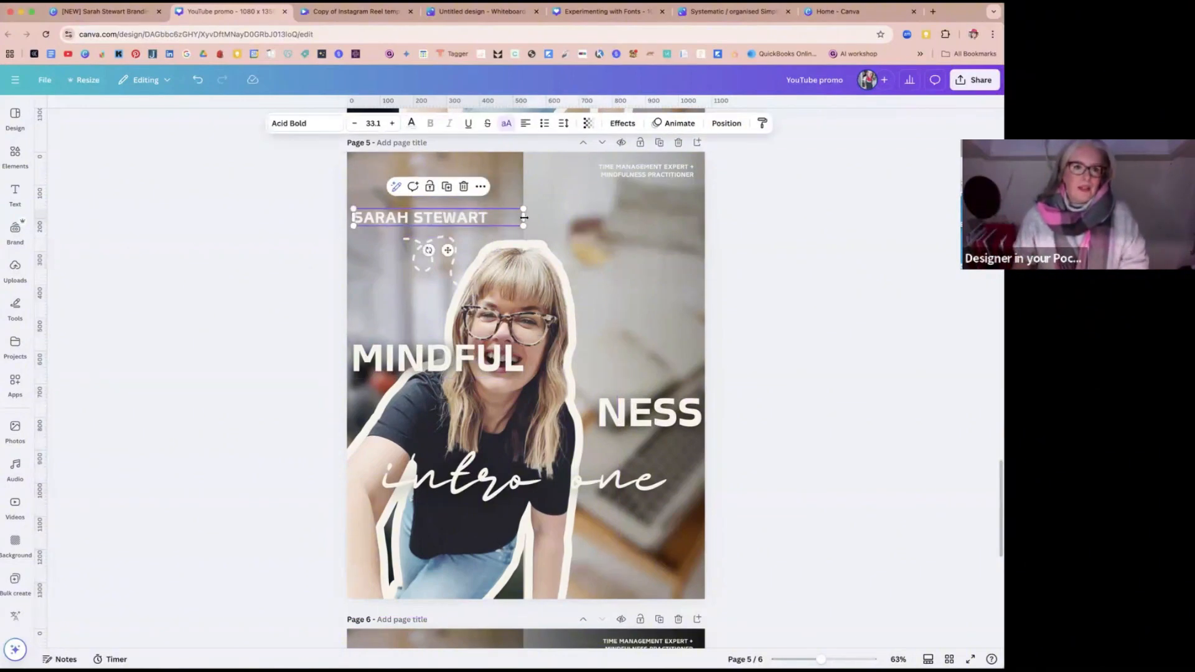
drag(524, 217, 421, 202)
click(564, 123)
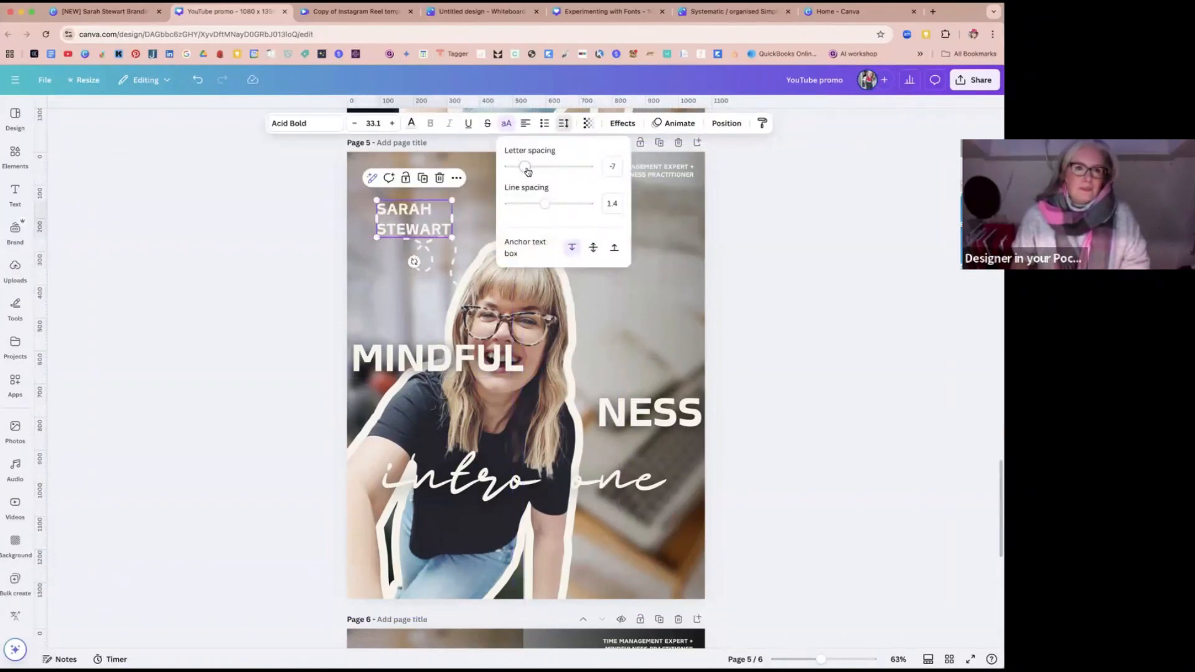
drag(544, 204, 526, 206)
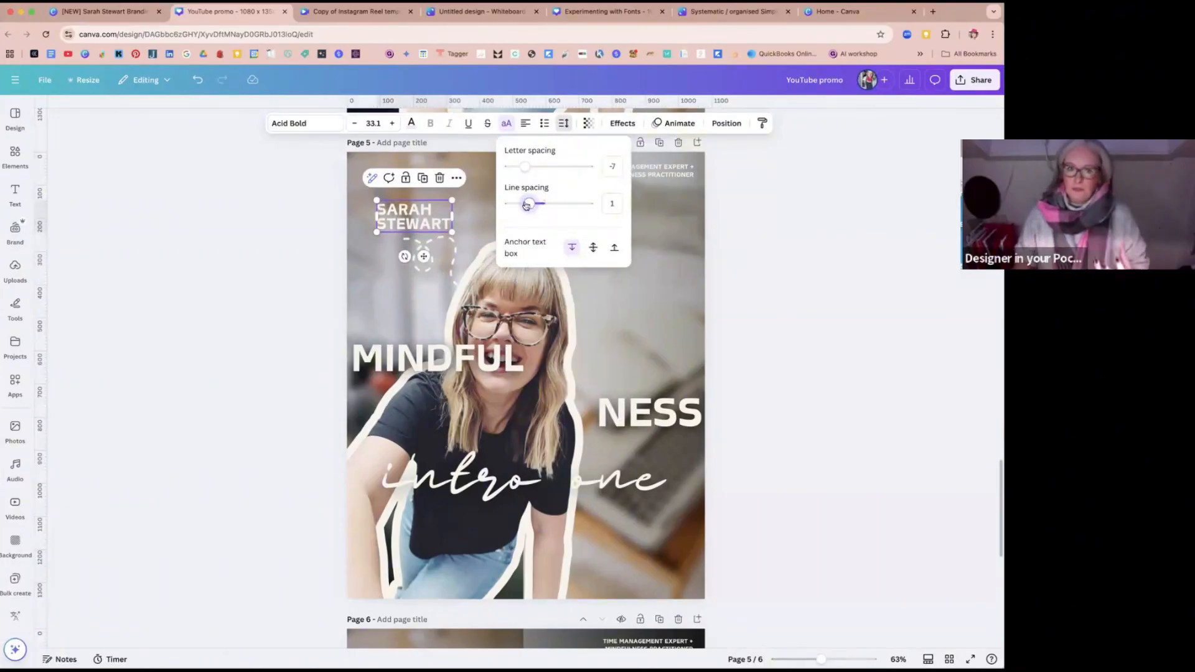
drag(452, 232, 424, 218)
Step: Shrink and rotate the dashed squiggle arrow, placing it just below the name text so it points to the woman's head
click(436, 221)
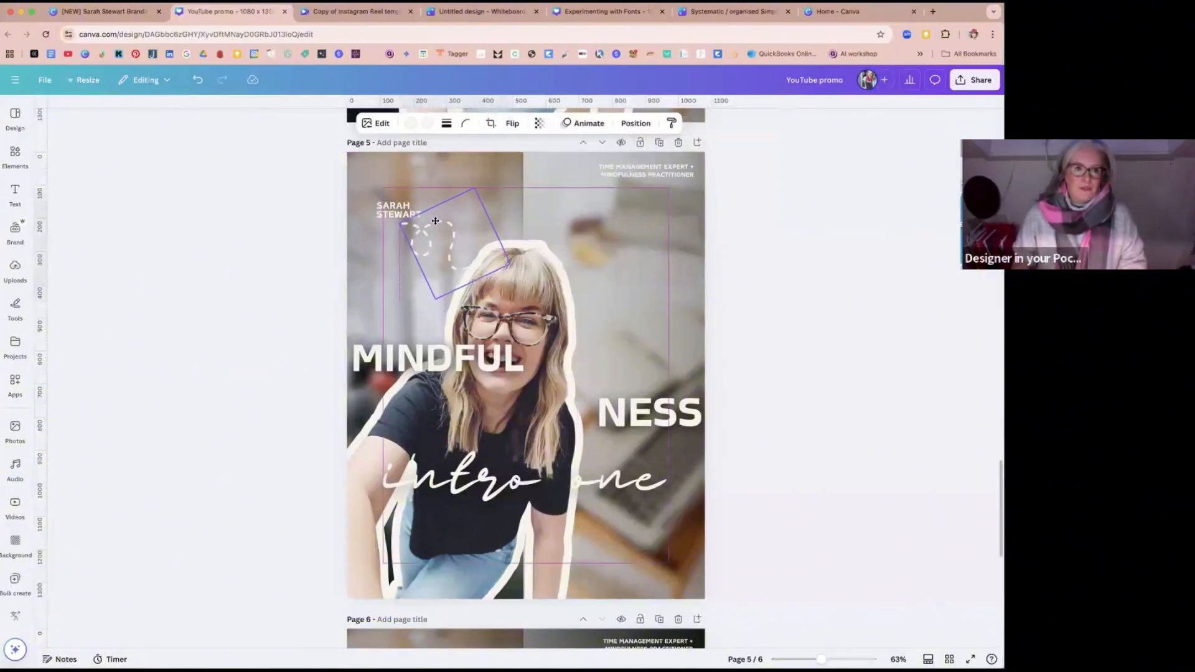
drag(394, 270, 380, 236)
drag(500, 208, 452, 244)
click(429, 237)
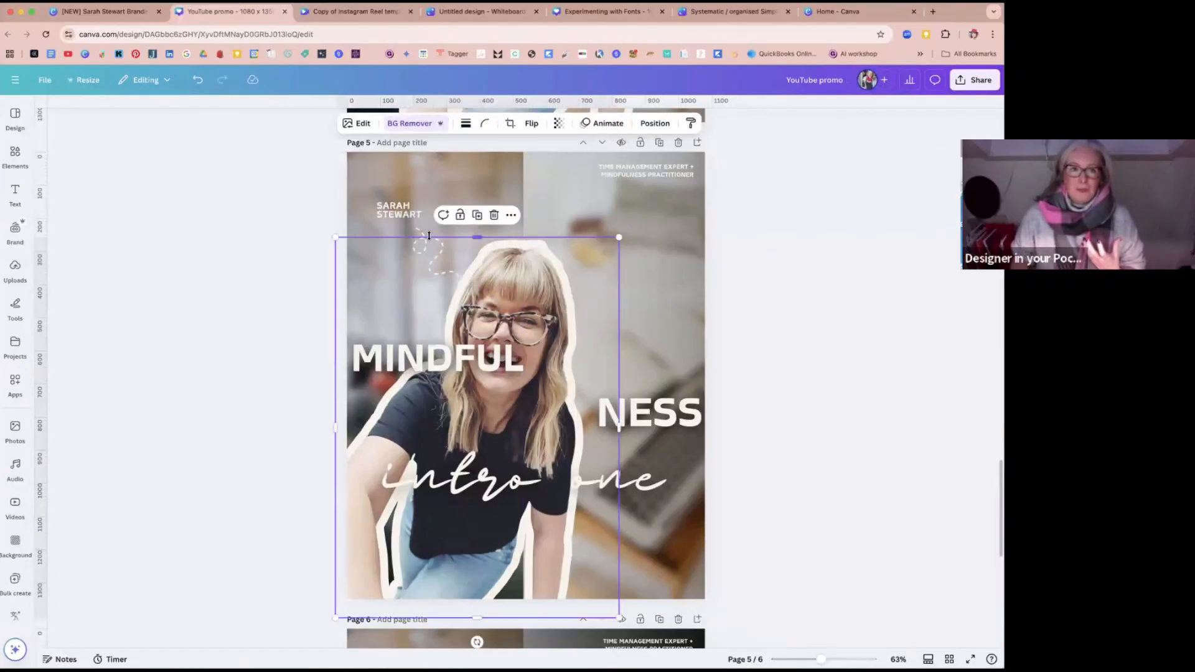
click(421, 235)
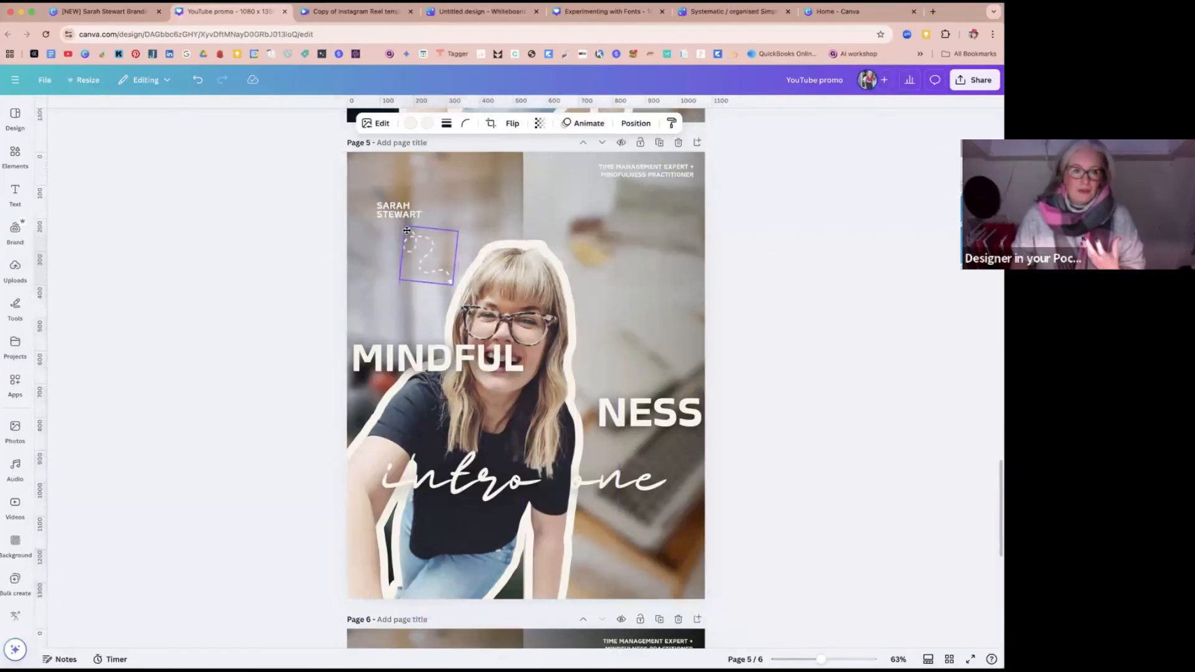
key(Left)
key(Left)
key(Left)
key(Left)
key(Left)
key(Left)
key(Left)
key(Left)
key(Left)
key(Left)
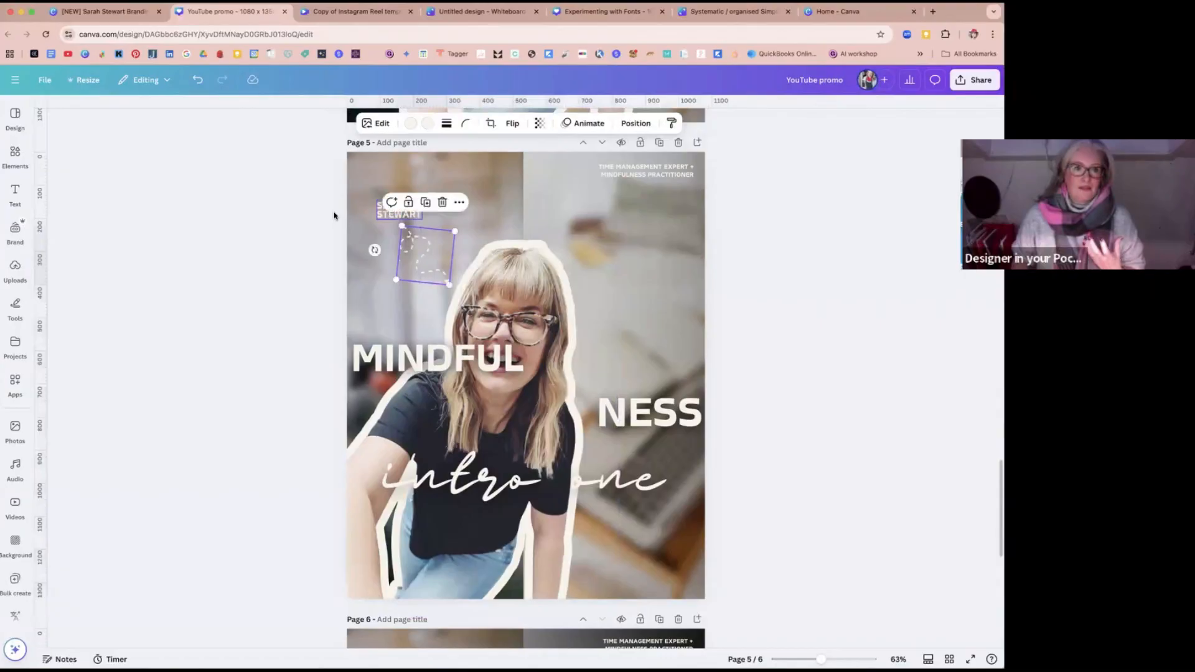
click(334, 214)
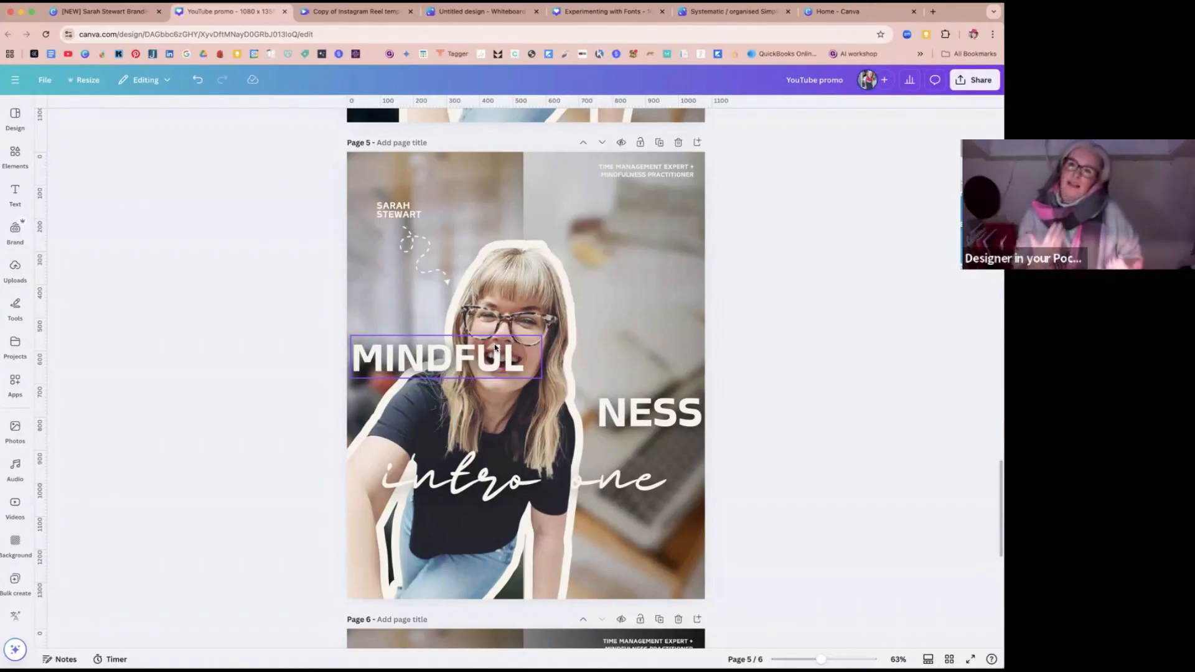
Step: Enlarge the MINDFUL text to size 196 so it spans the page width, with its letter spacing set to -88
click(639, 415)
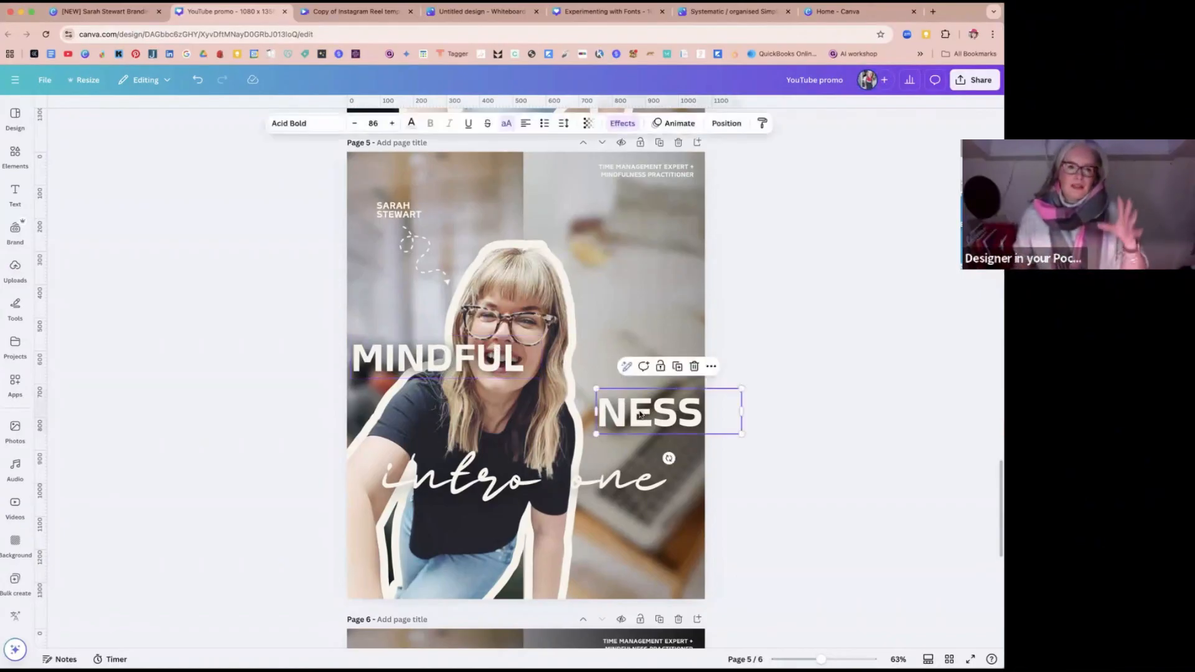
click(508, 372)
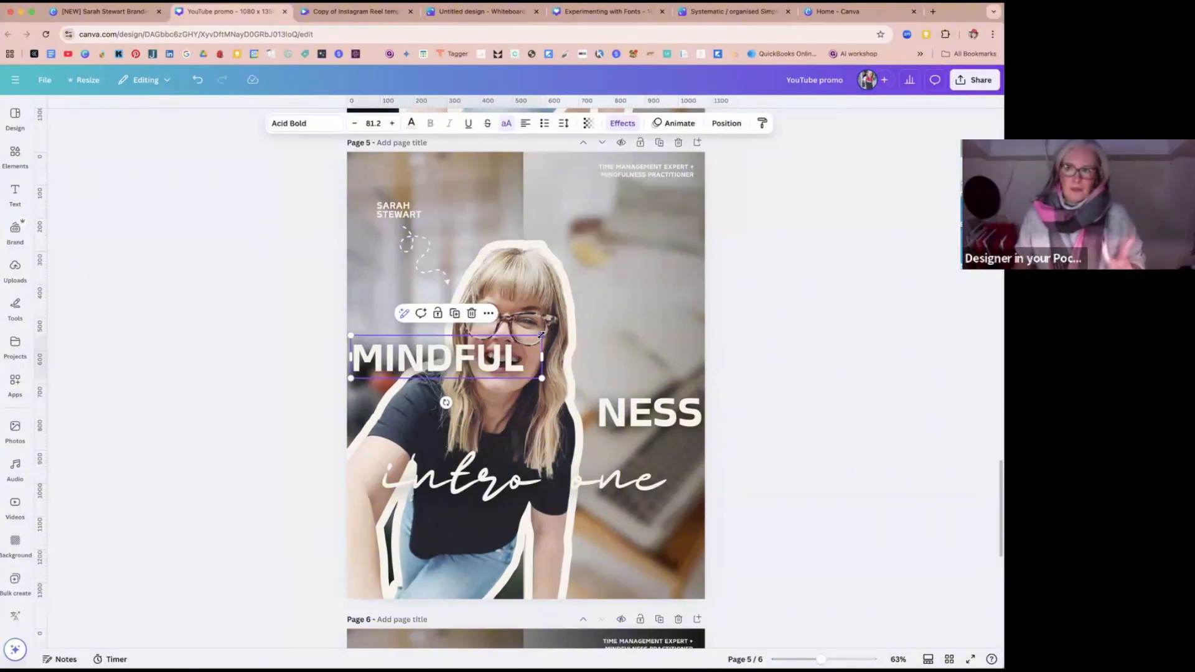
drag(541, 335, 793, 258)
click(563, 123)
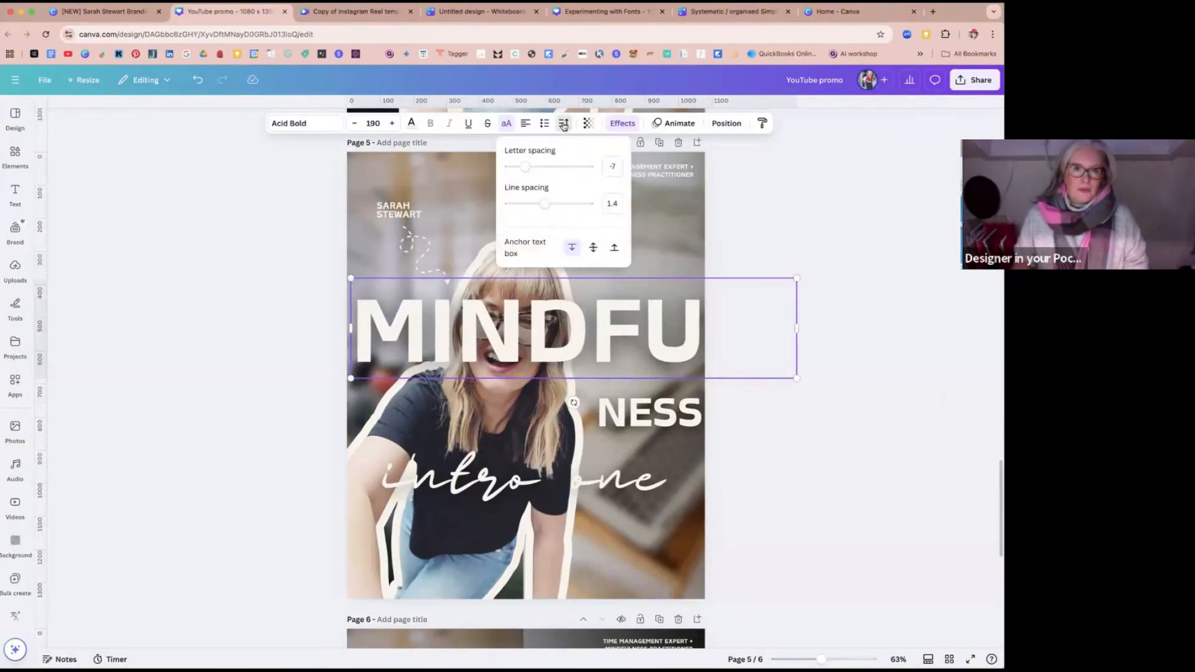
drag(525, 166, 518, 170)
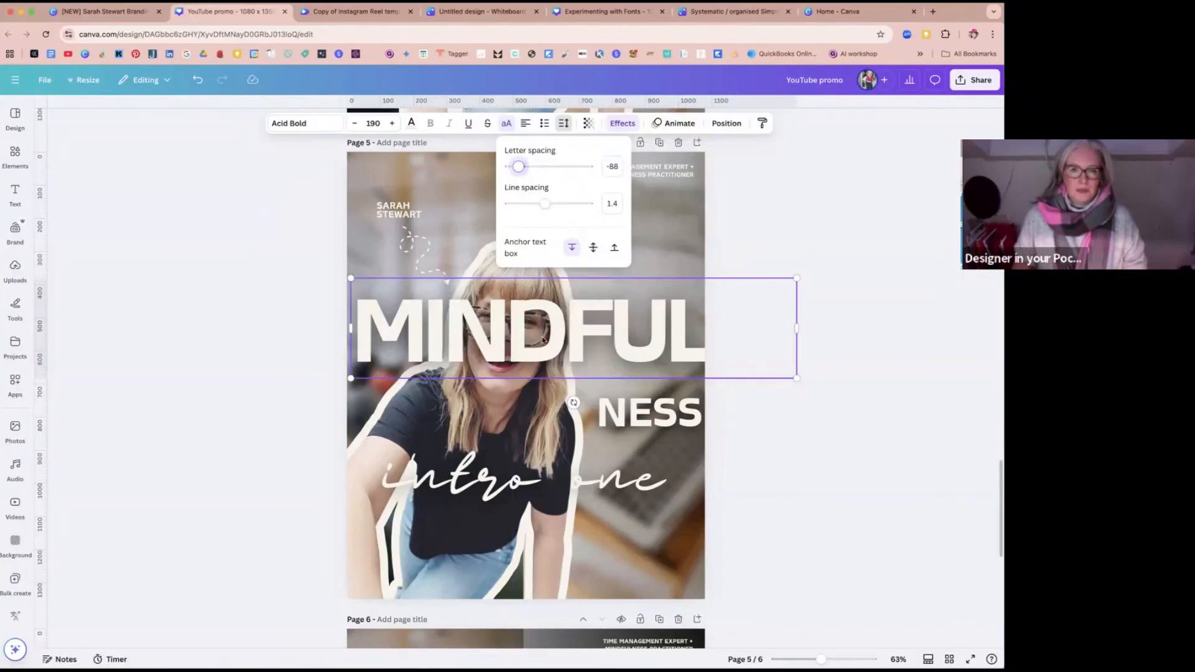
drag(349, 278, 335, 275)
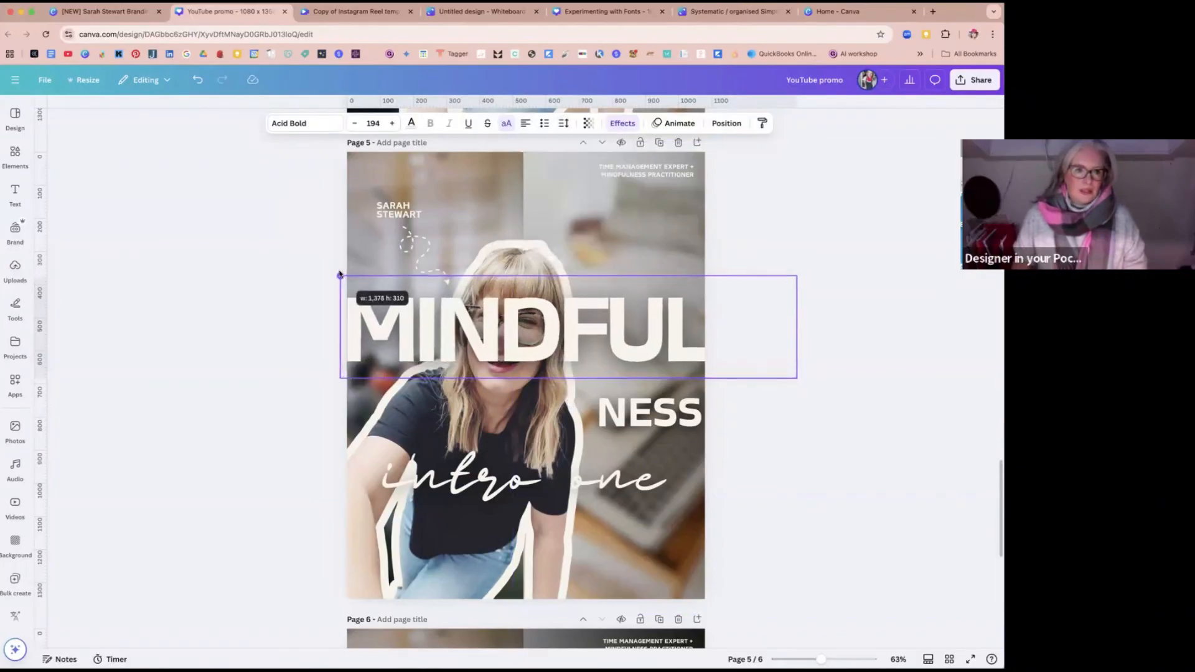
click(842, 346)
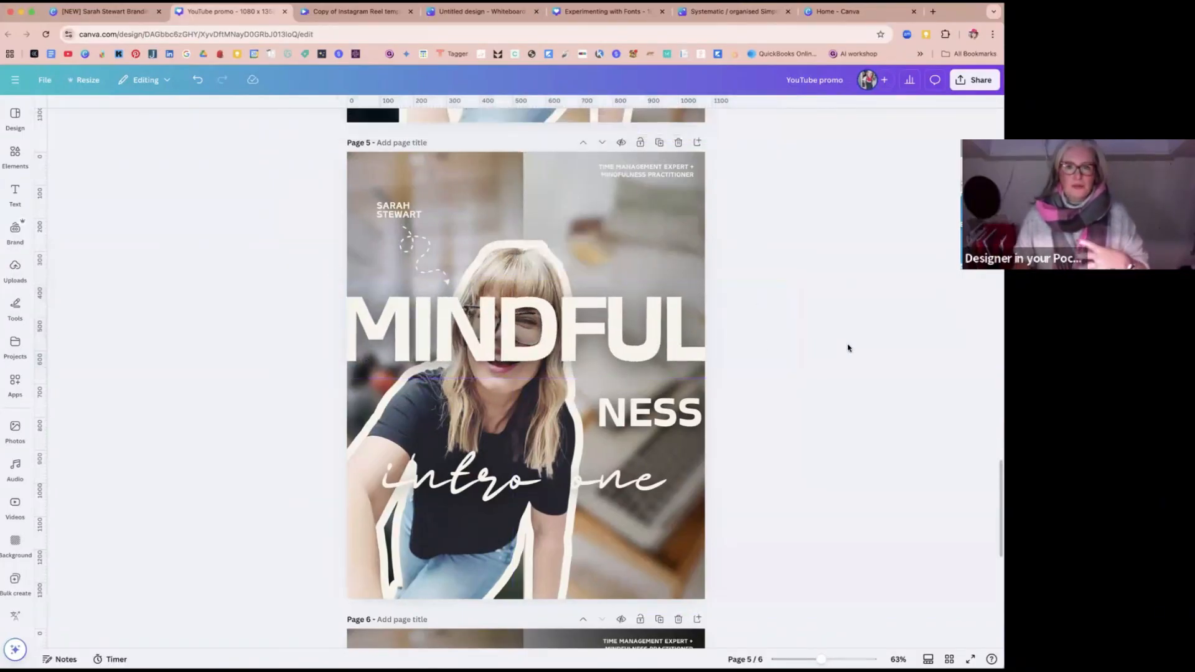
Step: Enlarge the NESS text to size 196 to match MINDFUL and set its letter spacing to -70
click(600, 342)
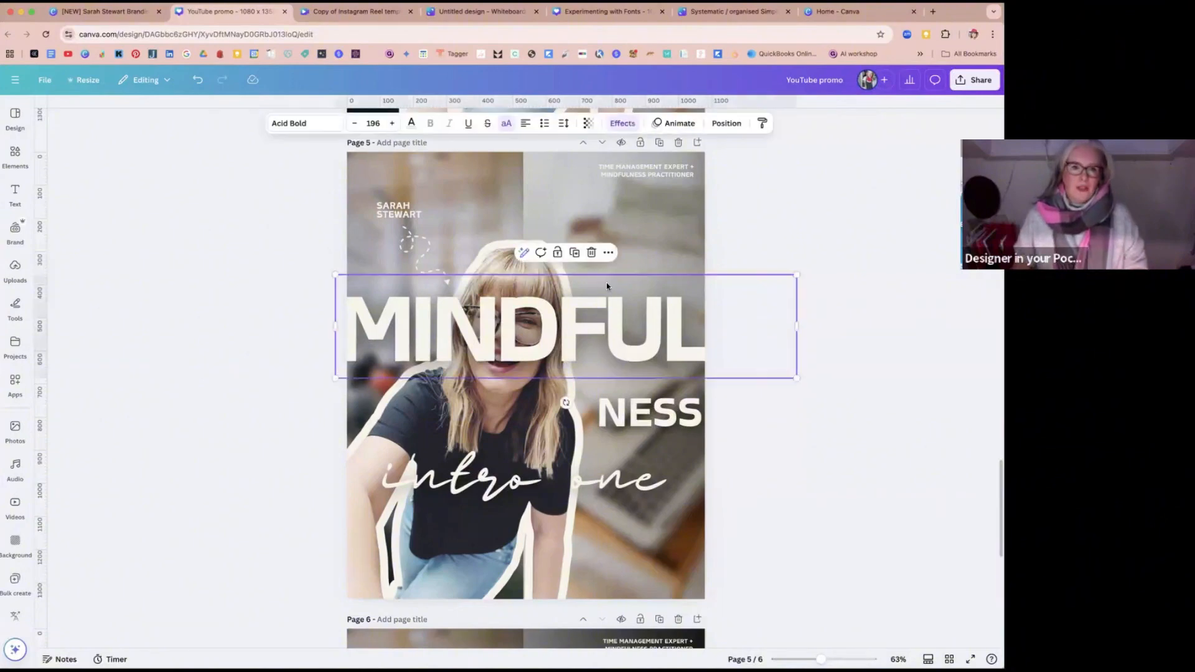
click(562, 123)
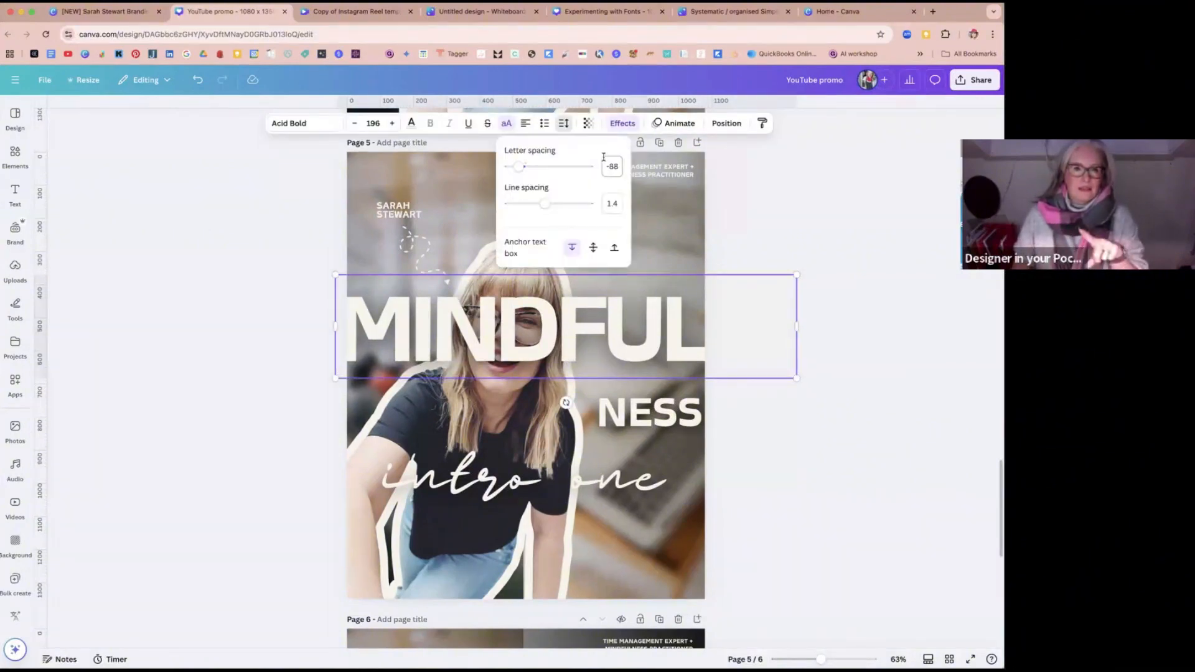
click(680, 413)
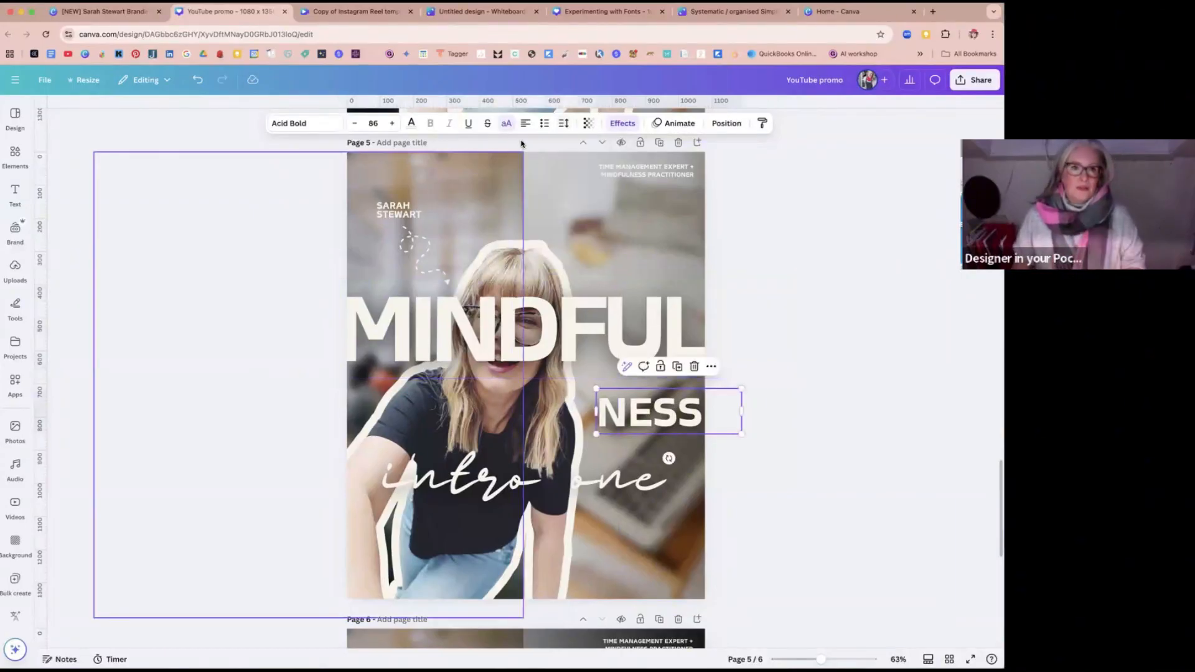
click(572, 312)
click(644, 426)
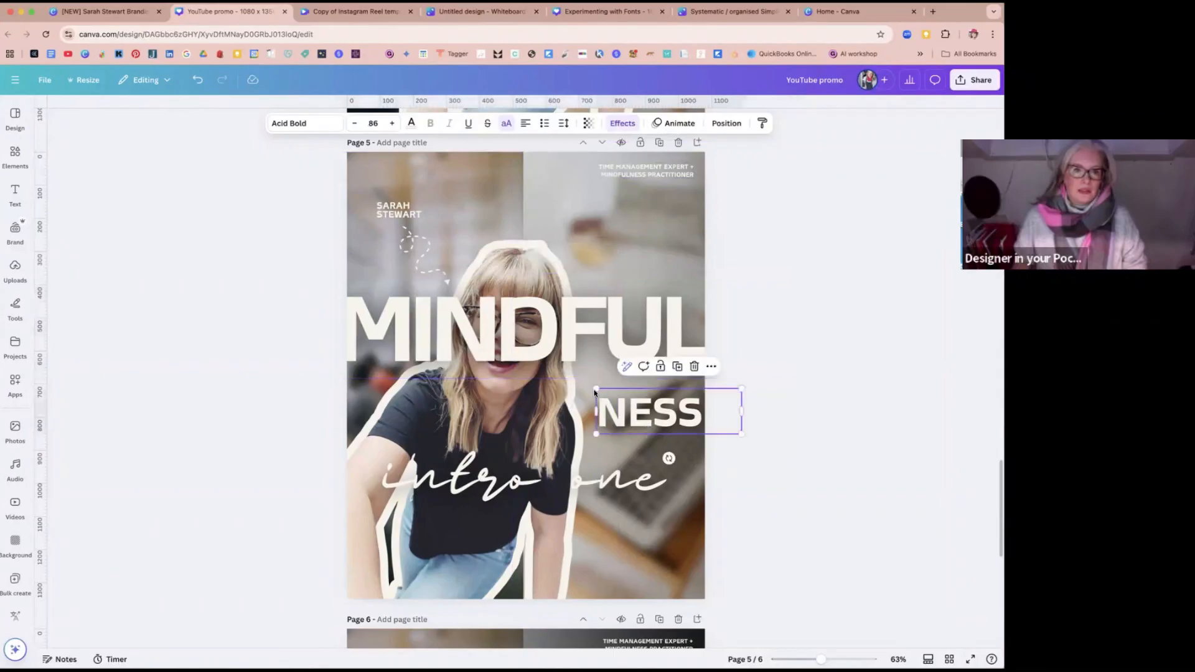
drag(595, 383, 419, 301)
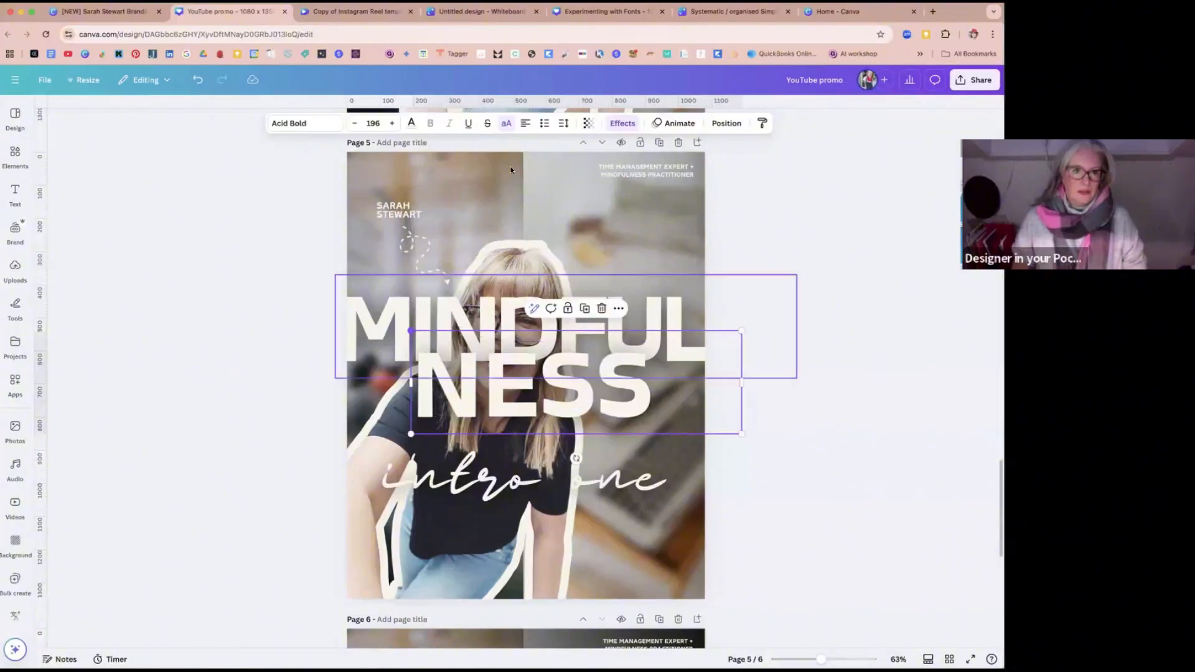
click(563, 123)
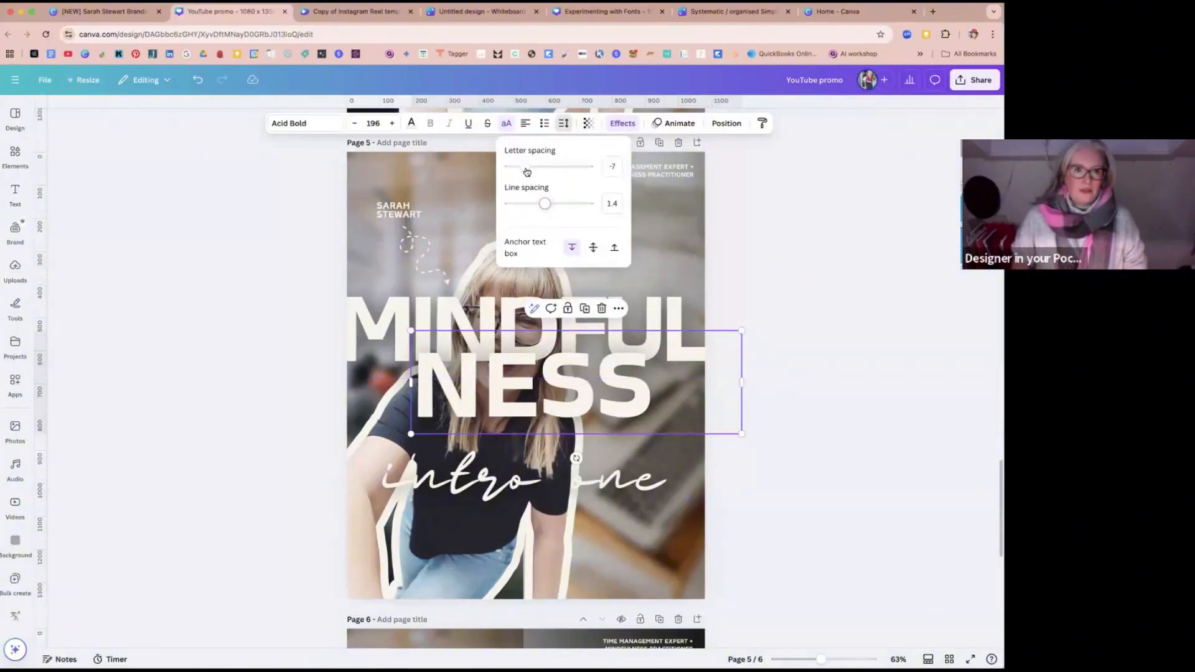
drag(525, 167, 519, 169)
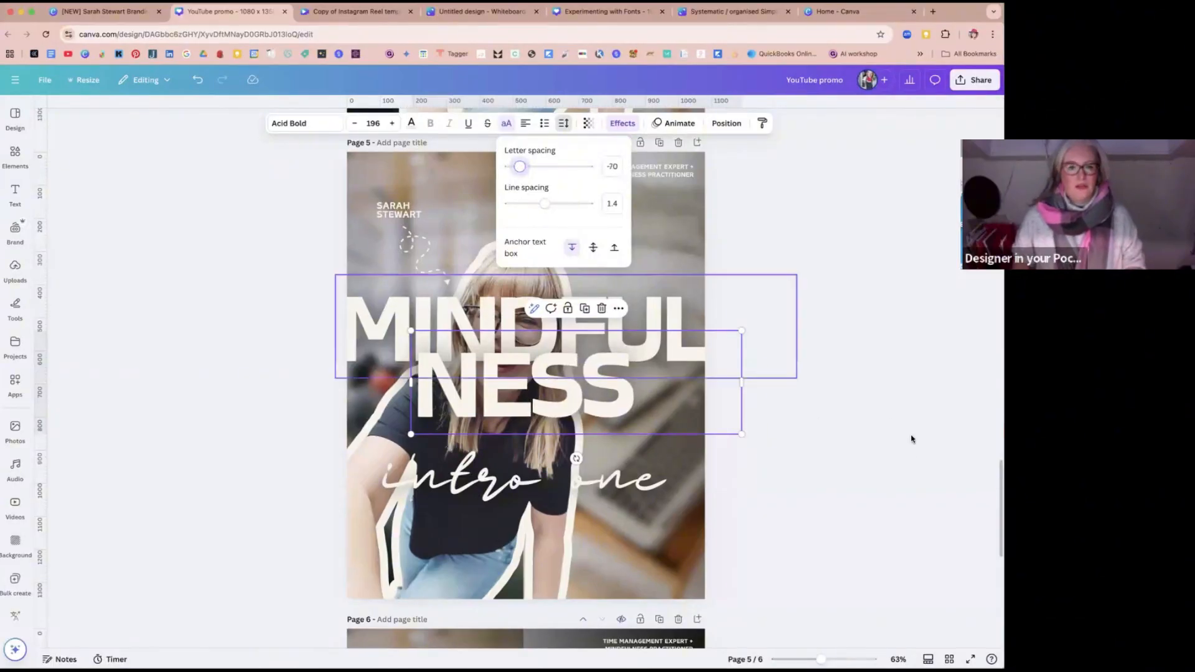
Step: Move the NESS text so its last letter sits at the page's right edge, just below MINDFUL
click(560, 417)
drag(490, 390, 582, 400)
click(863, 510)
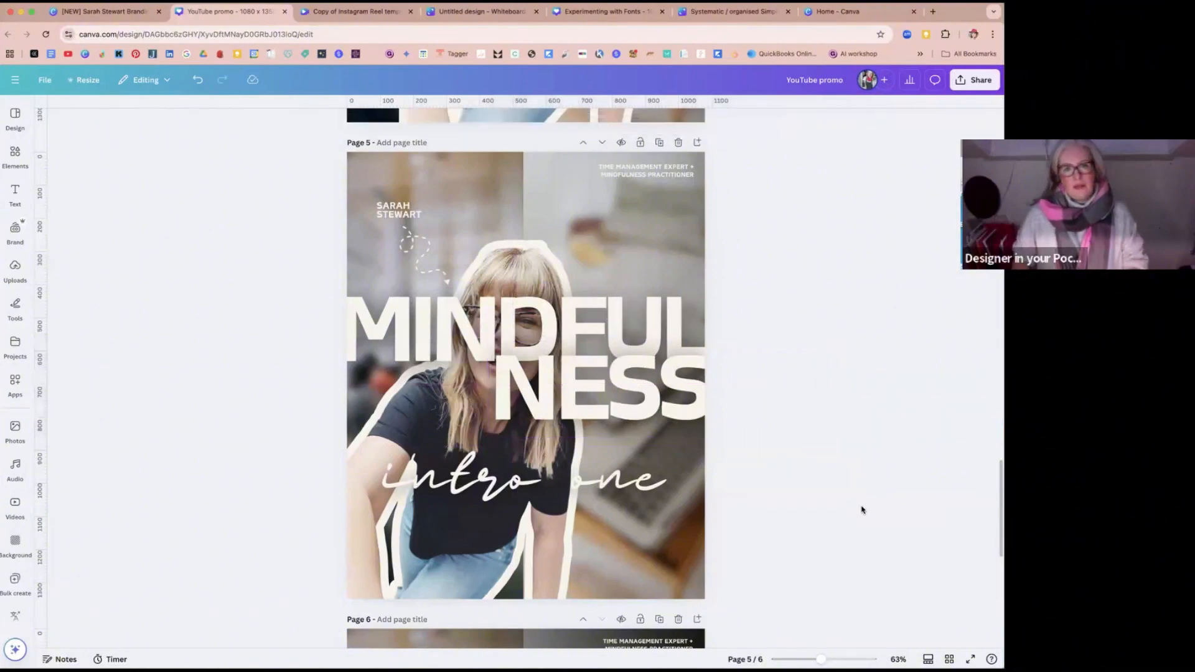
click(422, 339)
right_click(422, 339)
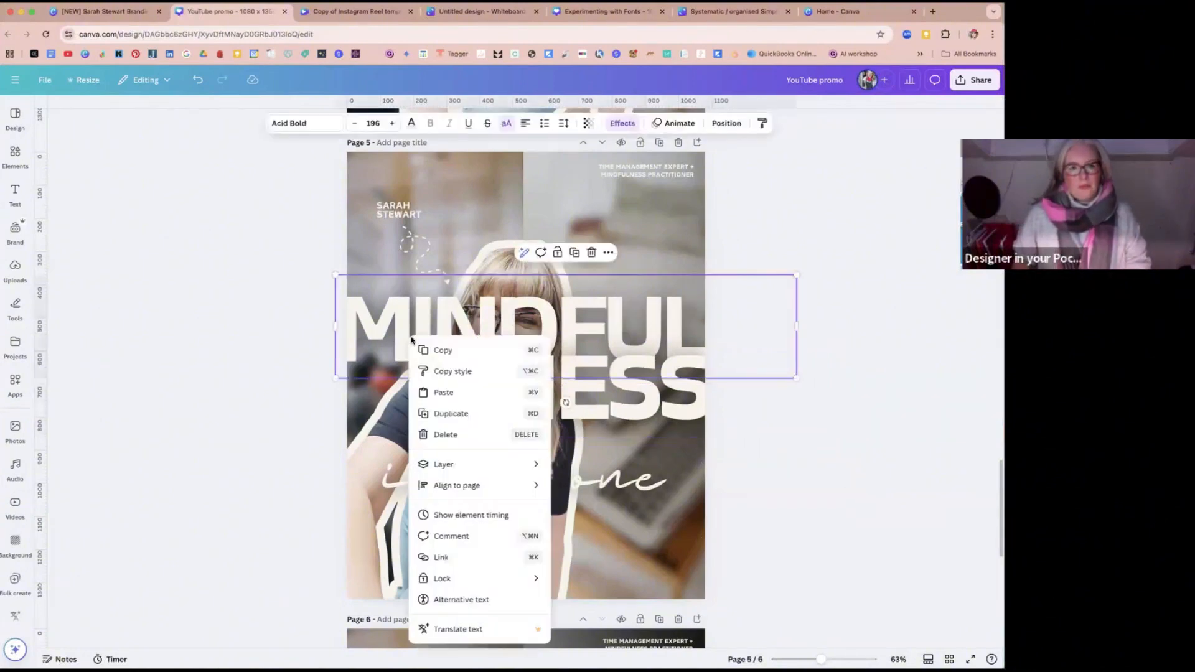
mouse_move(482, 465)
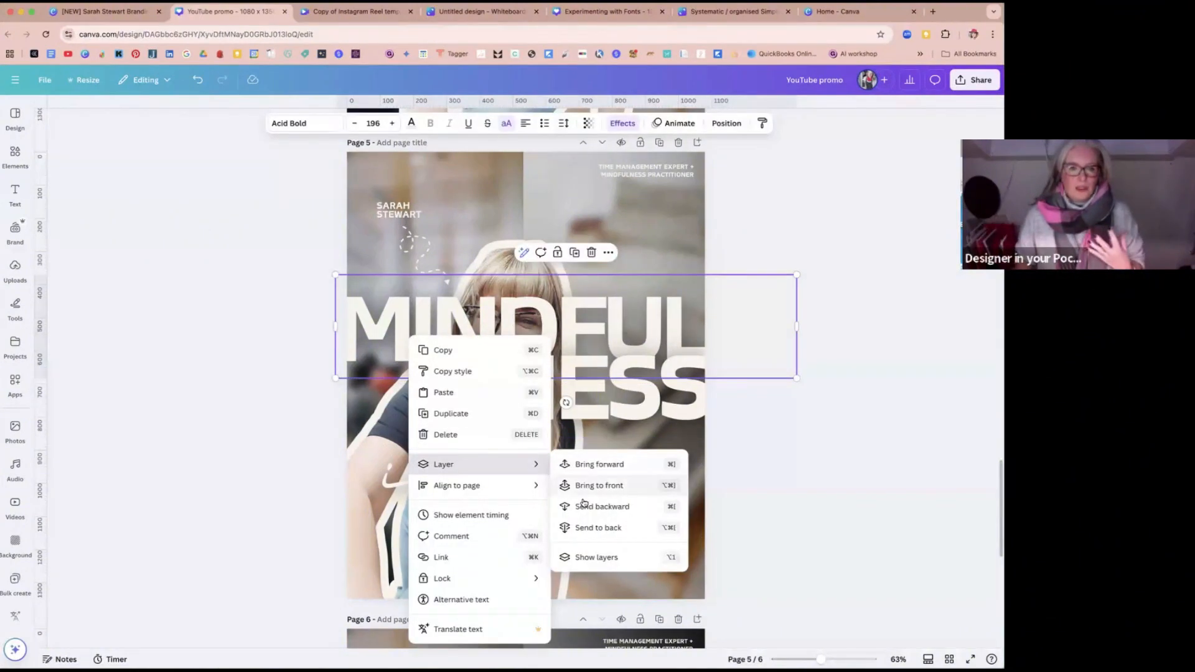
click(753, 435)
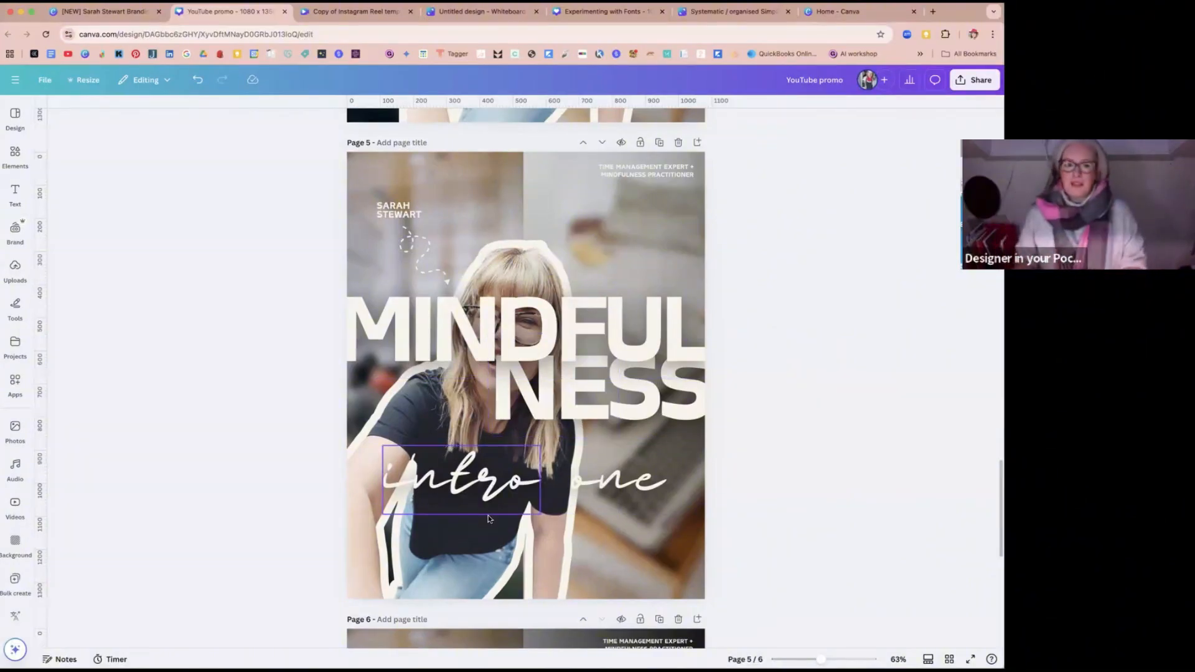
Step: Move the script words "intro" and "one" off the woman to below NESS, and bring her cutout photo to the front
drag(457, 498, 664, 470)
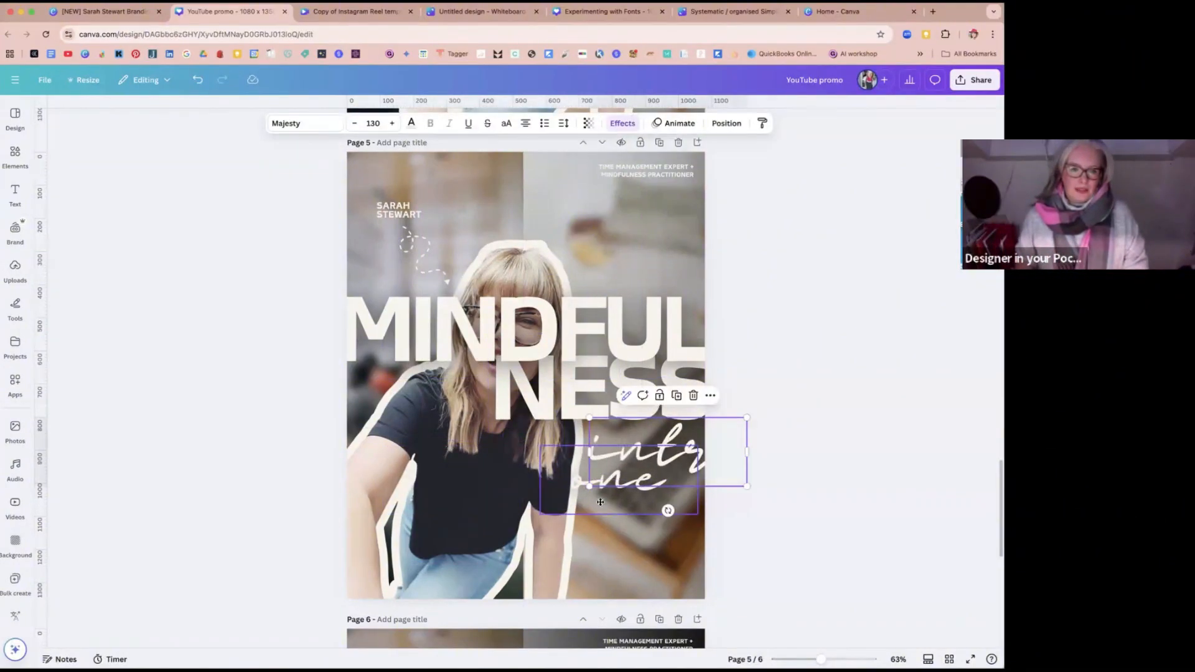
drag(601, 501, 659, 528)
click(487, 490)
right_click(489, 490)
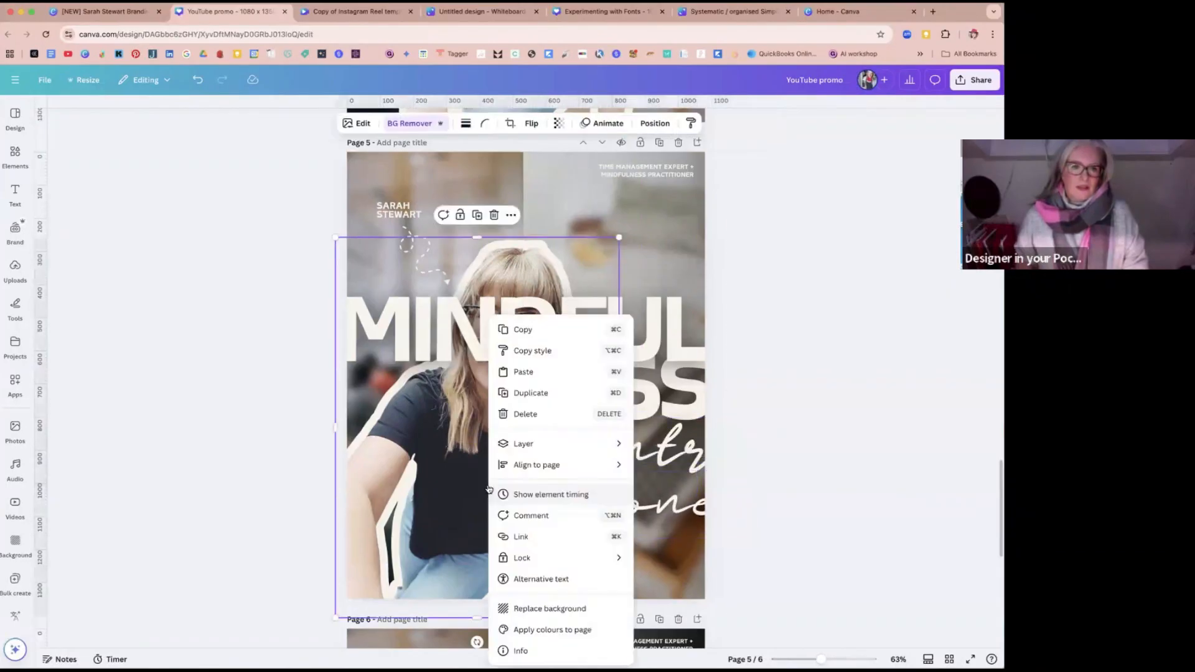
mouse_move(533, 446)
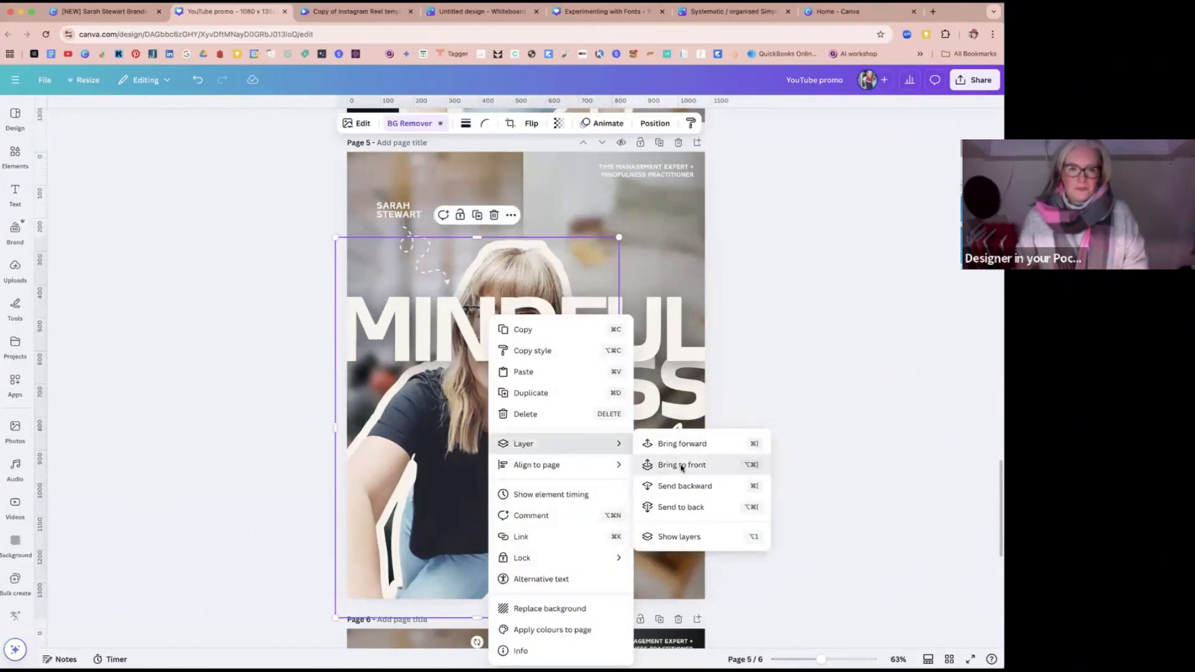
click(682, 465)
click(852, 421)
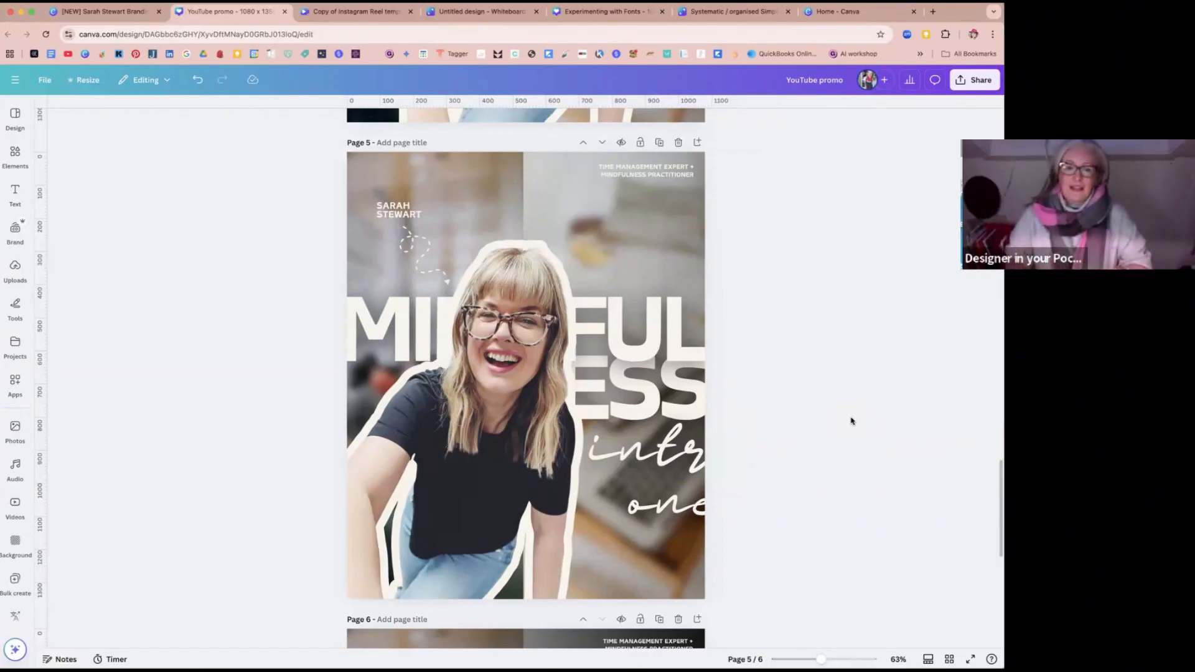
Step: Set the size of the outline shadow around the cutout photo to 30
click(500, 438)
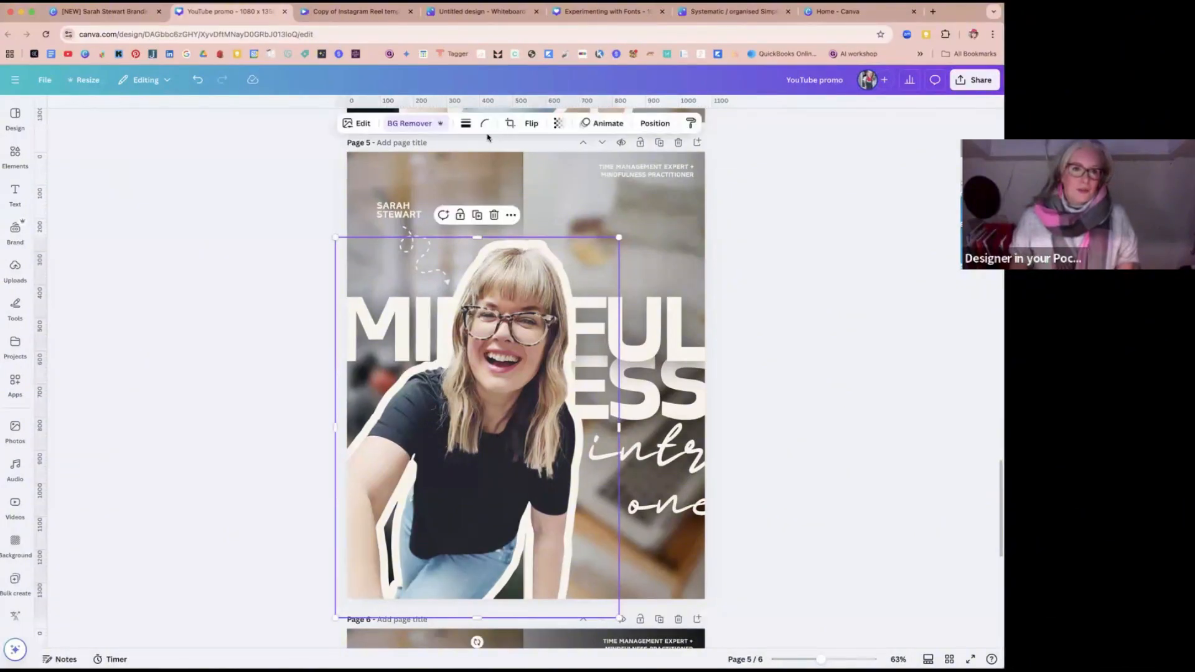
click(357, 123)
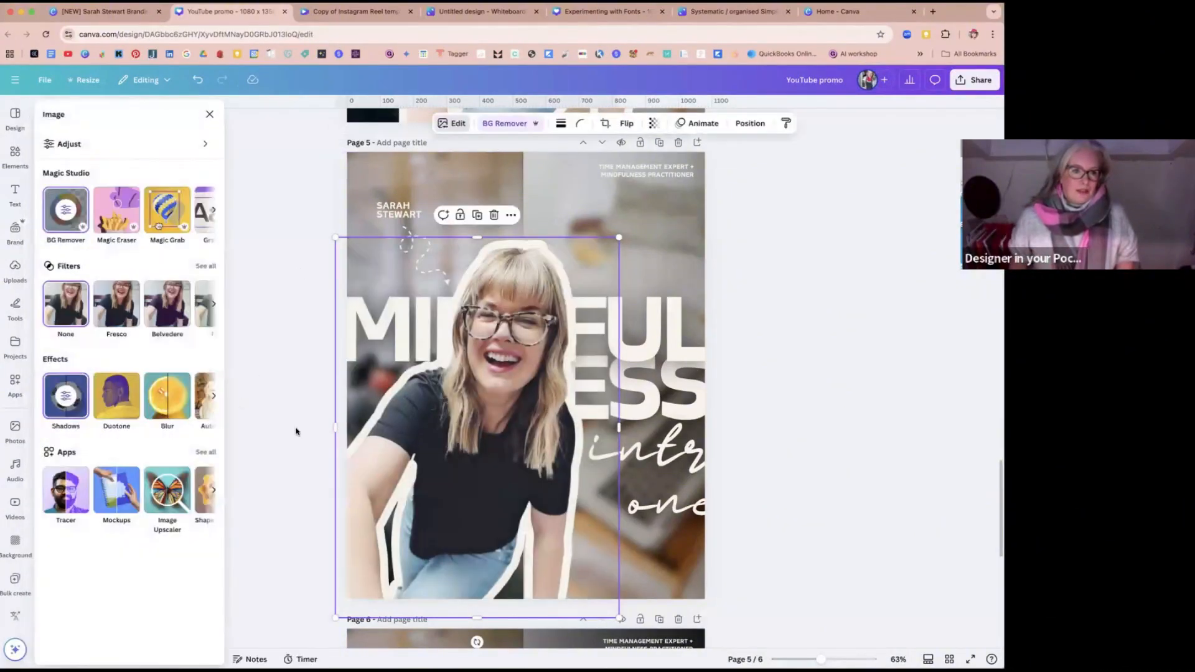
click(62, 399)
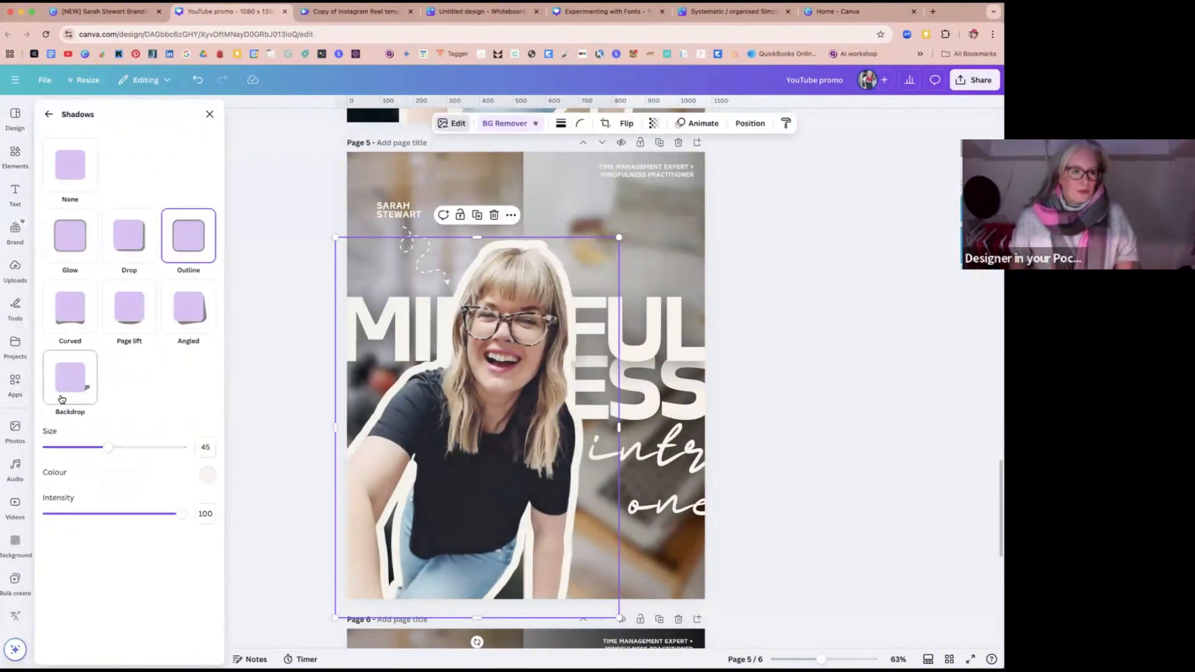
drag(108, 447, 87, 450)
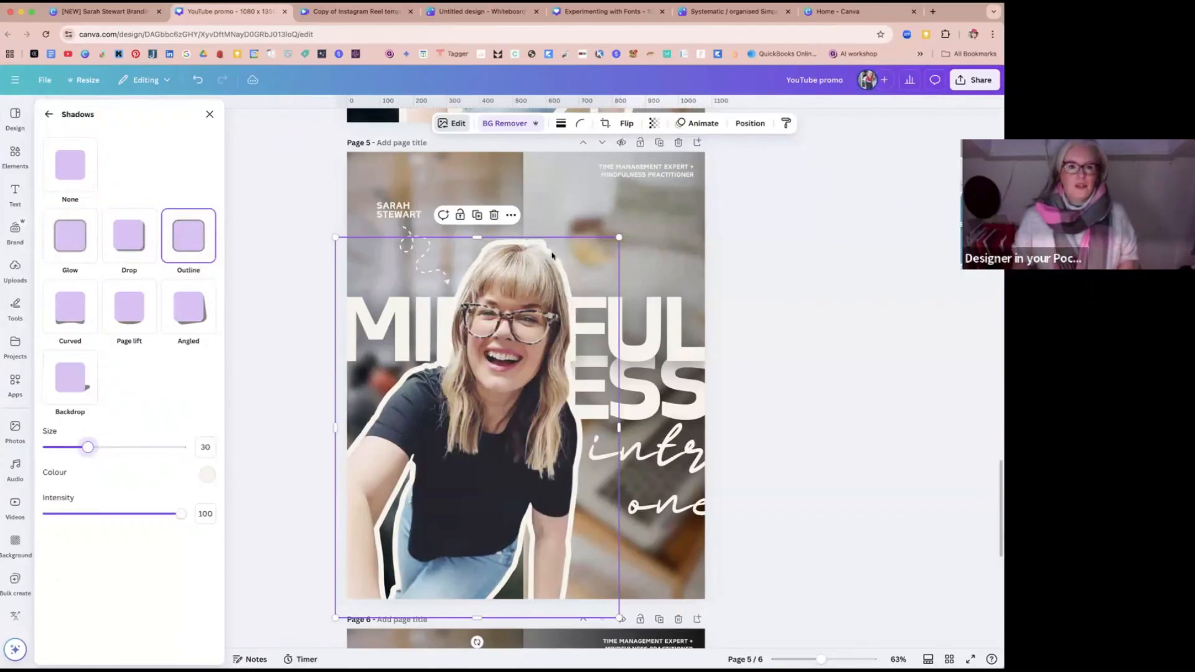
Step: Scale down the cutout photo and shift it toward the page's left edge so more of the MINDFULNESS title shows
drag(618, 237, 588, 268)
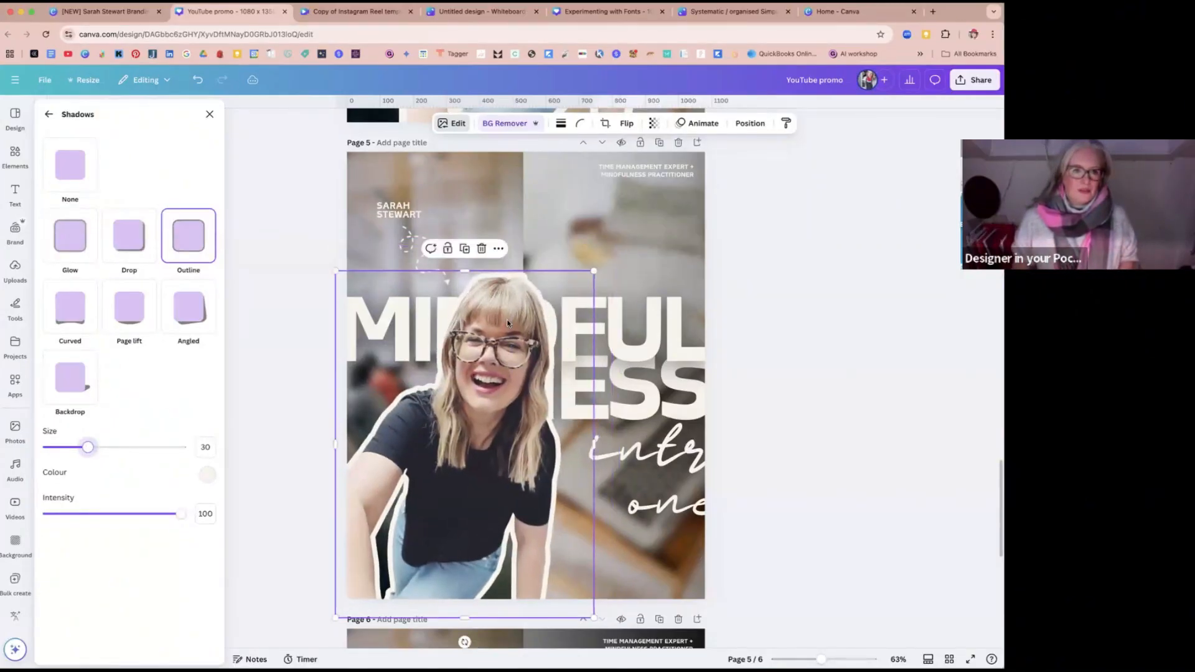
mouse_move(506, 319)
mouse_down()
mouse_move(492, 319)
mouse_move(504, 321)
mouse_up()
drag(588, 271, 573, 291)
drag(481, 322, 479, 317)
click(328, 232)
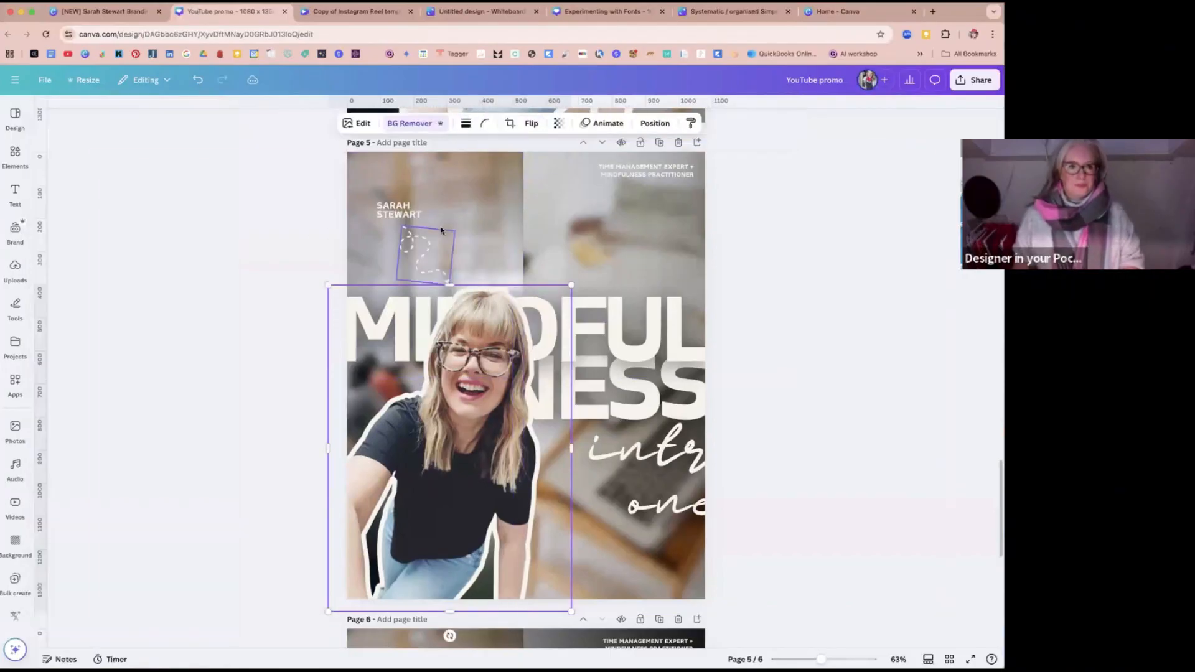
Step: Move the dark gradient overlay leftward until it is centred over the page, darkening the background's right side
click(686, 236)
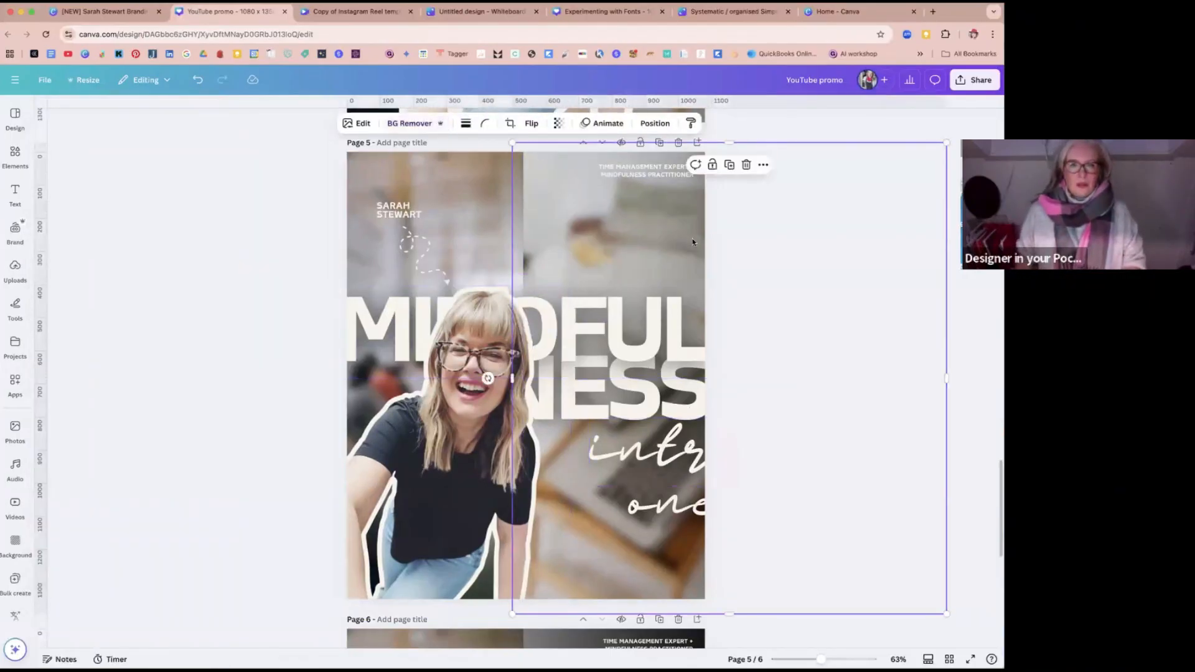
drag(664, 254, 487, 239)
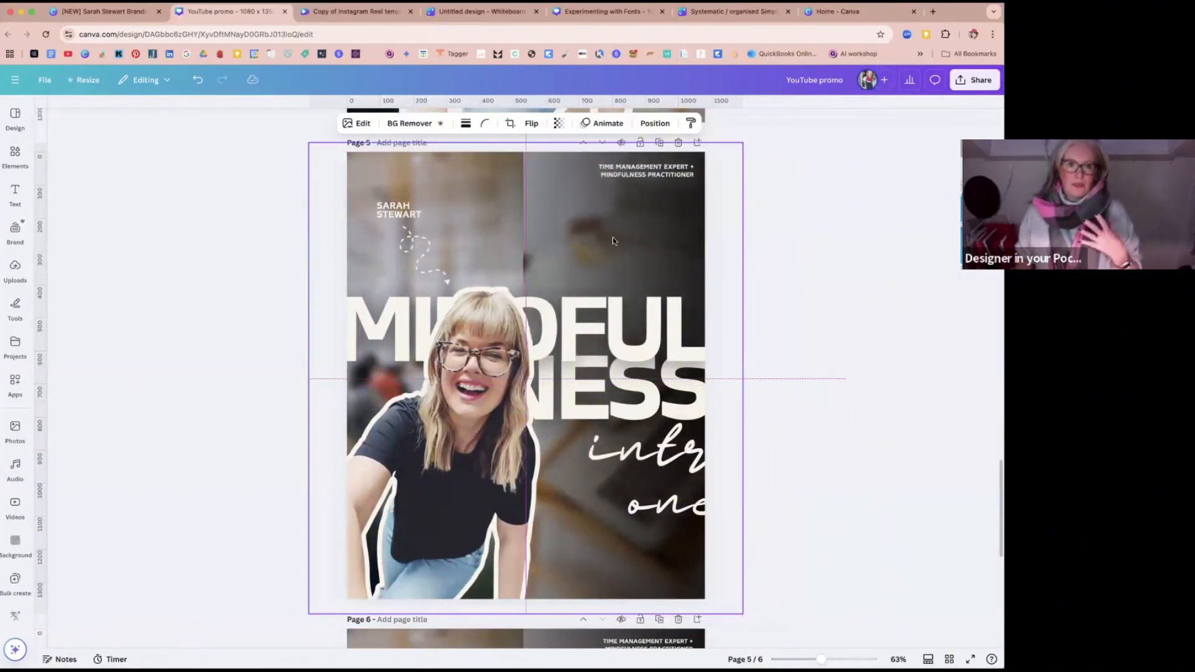
click(777, 239)
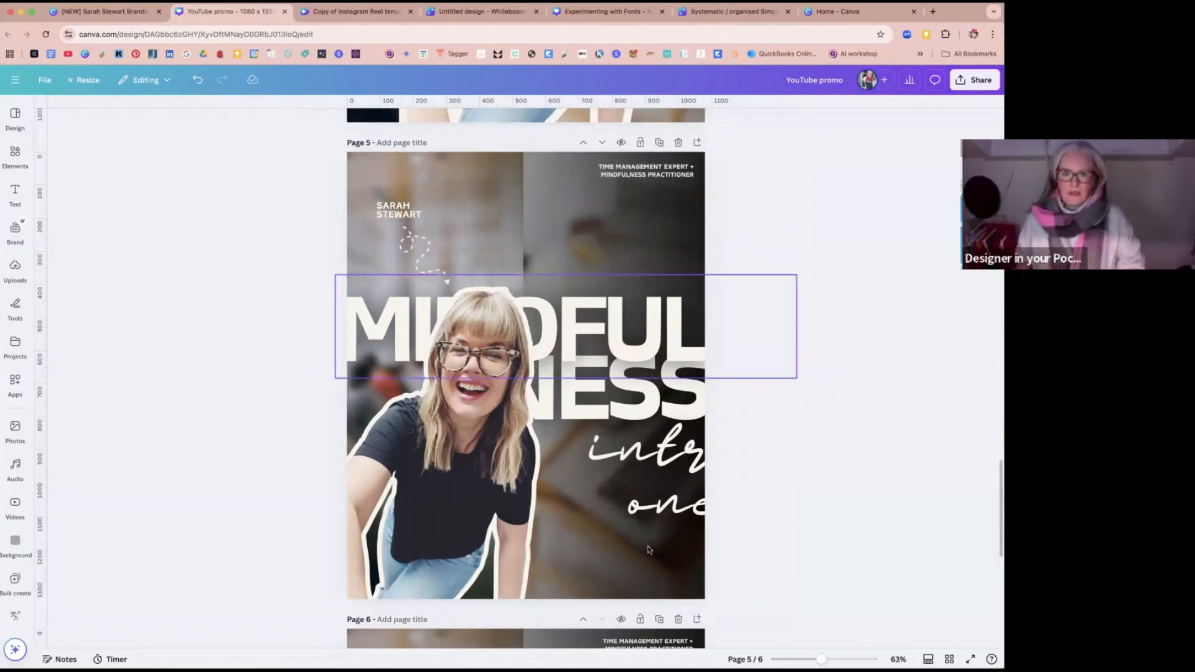
Step: Delete the separate "one" text, extend the "intro" text to read "intro one", widen its box and left-align it
click(660, 517)
key(BackSpace)
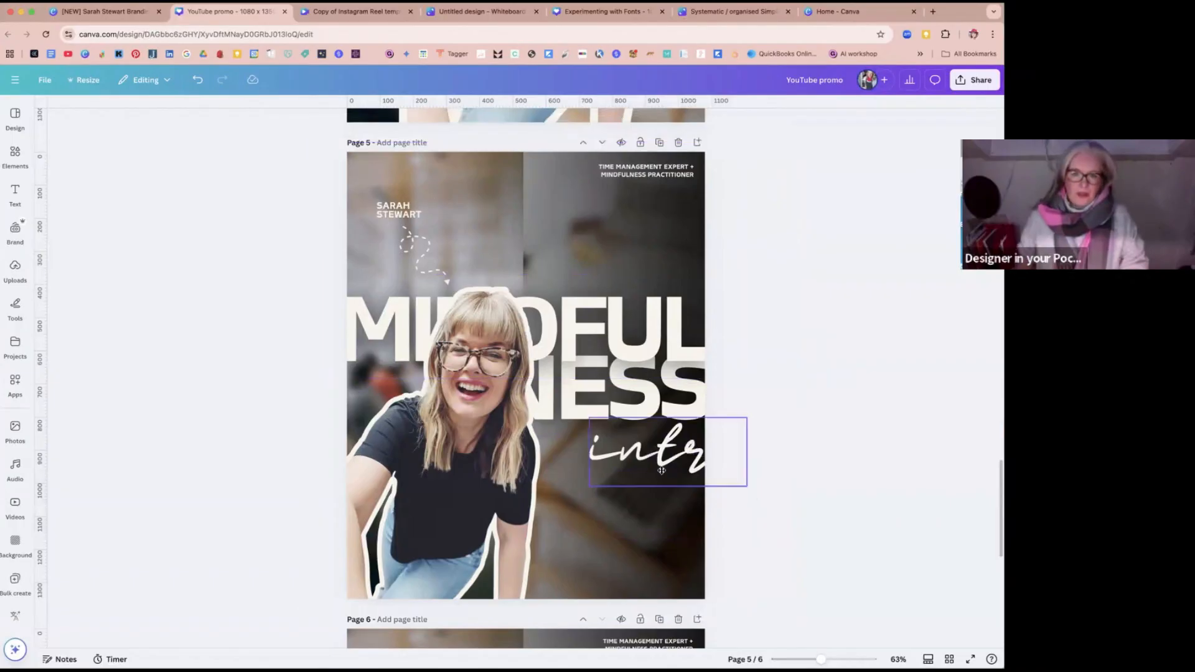
drag(661, 469, 719, 476)
click(685, 477)
click(685, 477)
text(one)
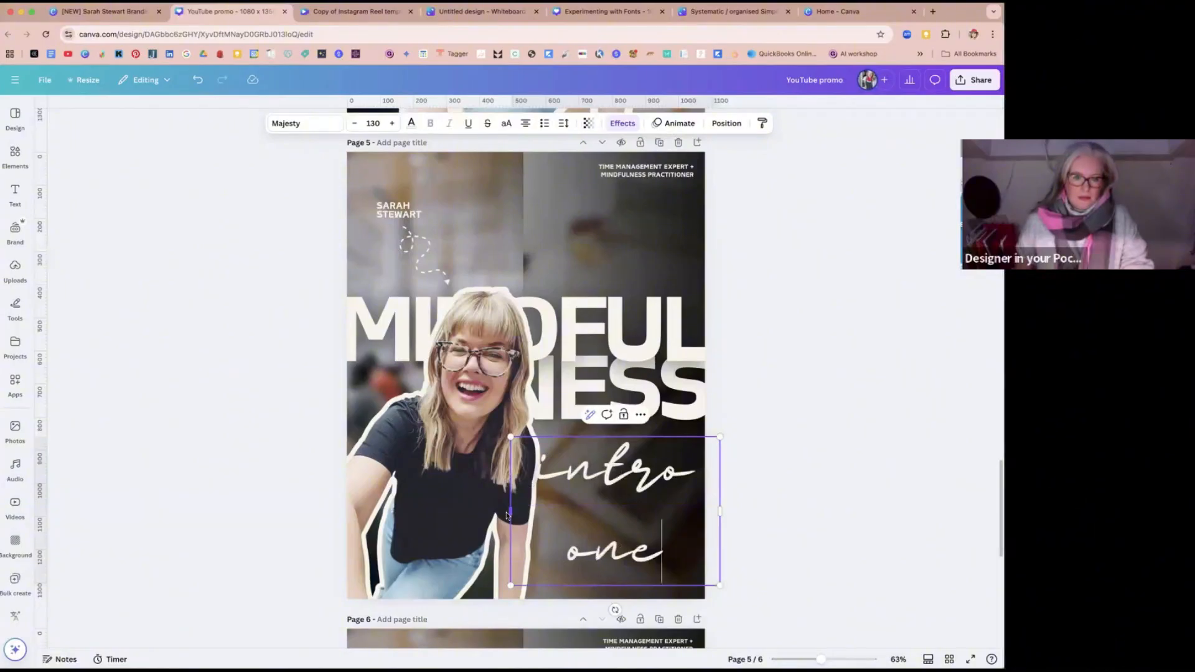
drag(511, 510, 345, 497)
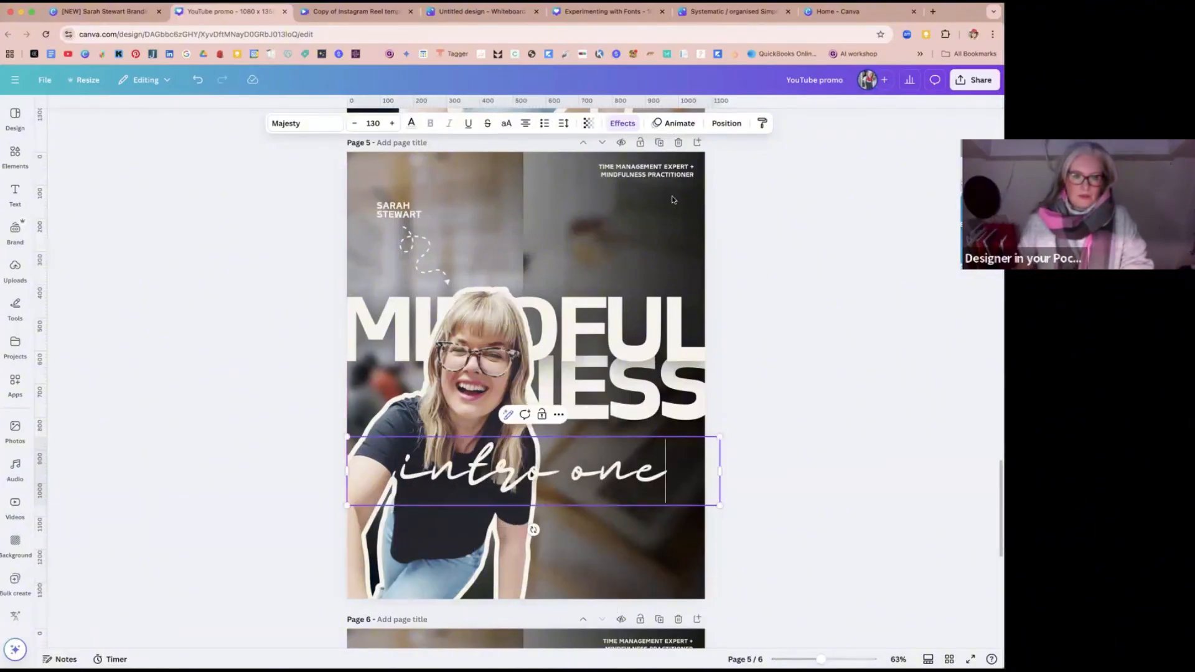
click(523, 124)
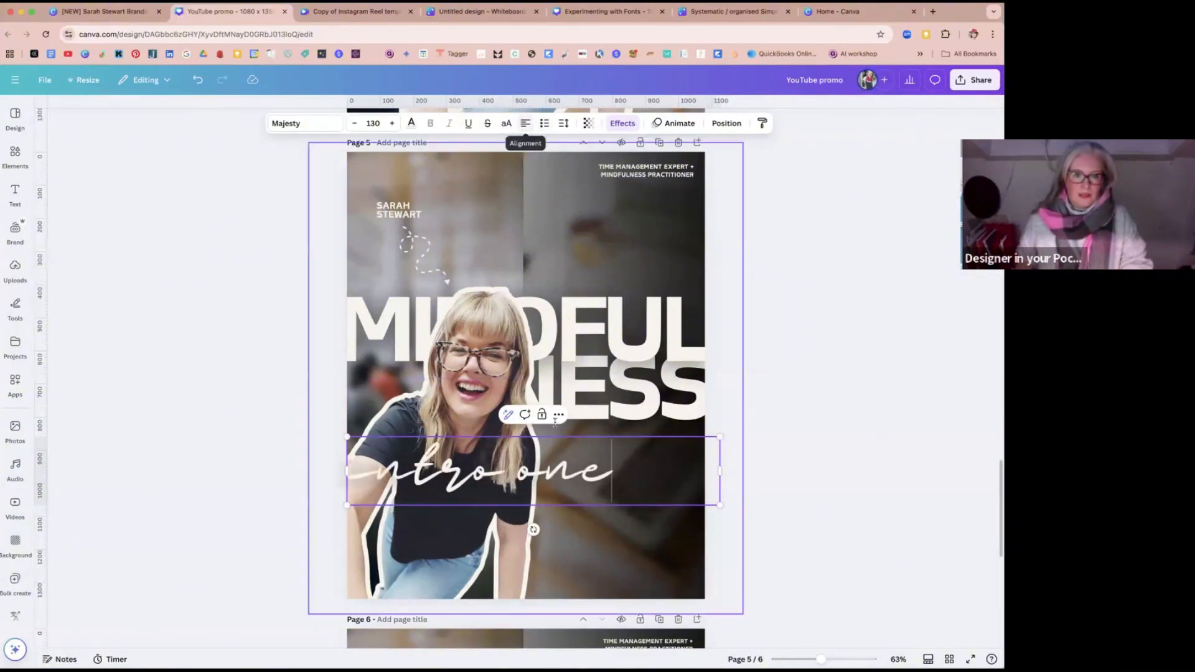
Step: Shrink the "intro one" text to about size 48.6 and place it just above the FUL of MINDFUL
drag(719, 505, 579, 480)
click(356, 426)
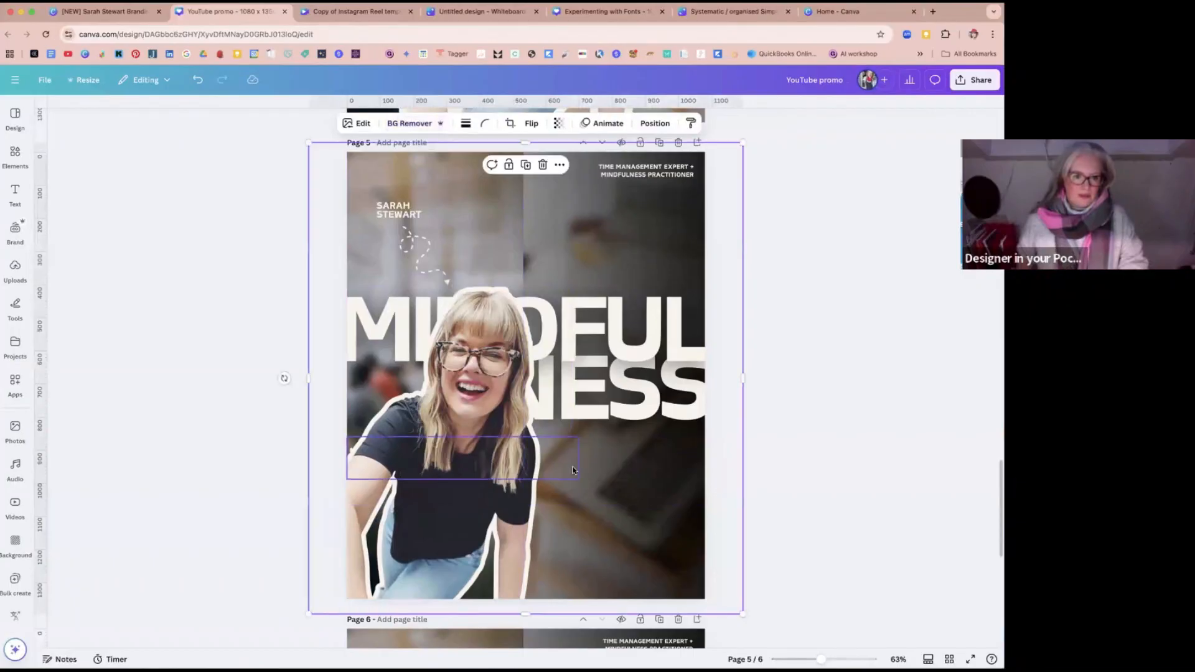
click(575, 472)
drag(575, 471, 750, 293)
drag(531, 256, 643, 282)
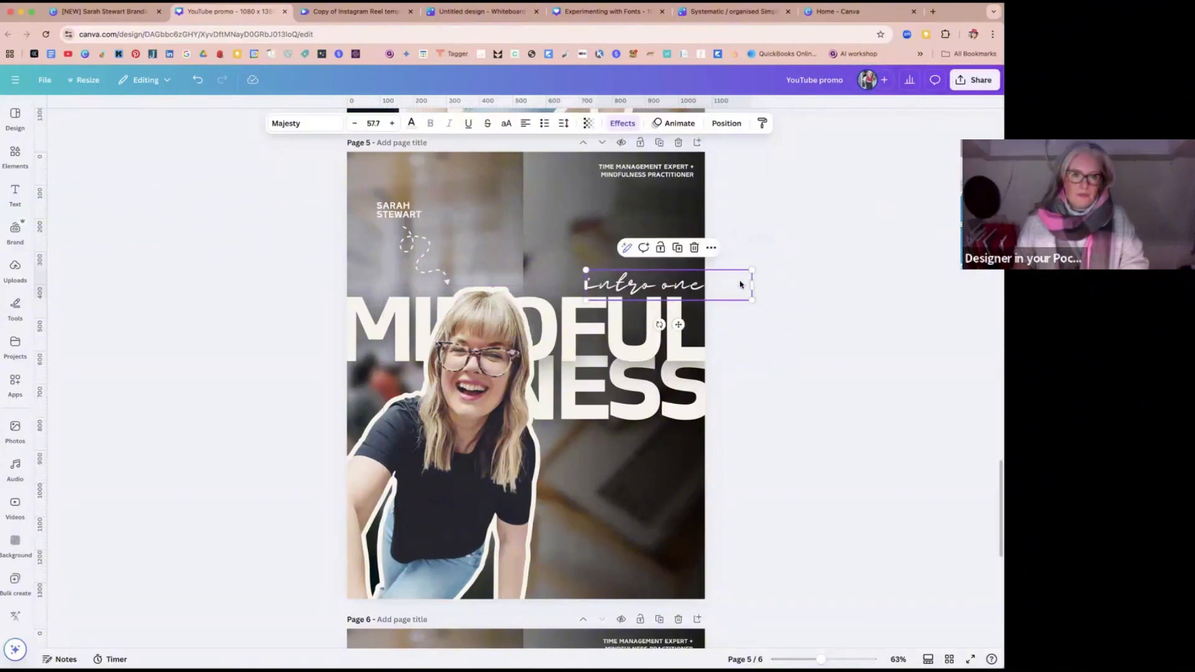
drag(750, 270, 727, 275)
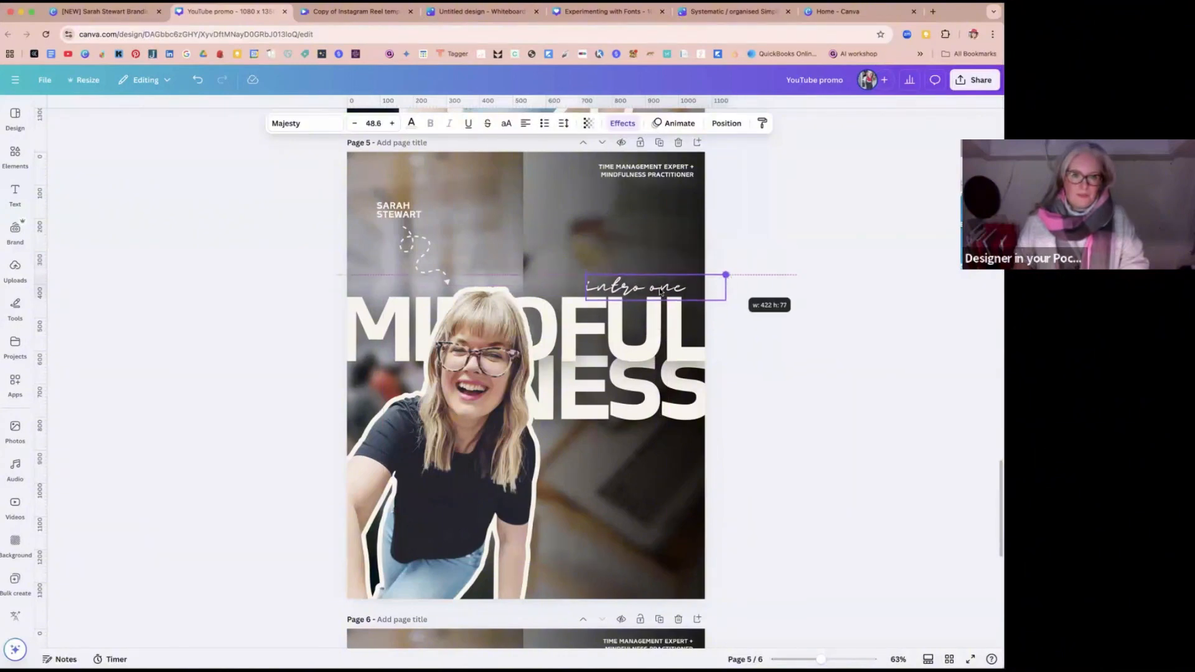
click(784, 305)
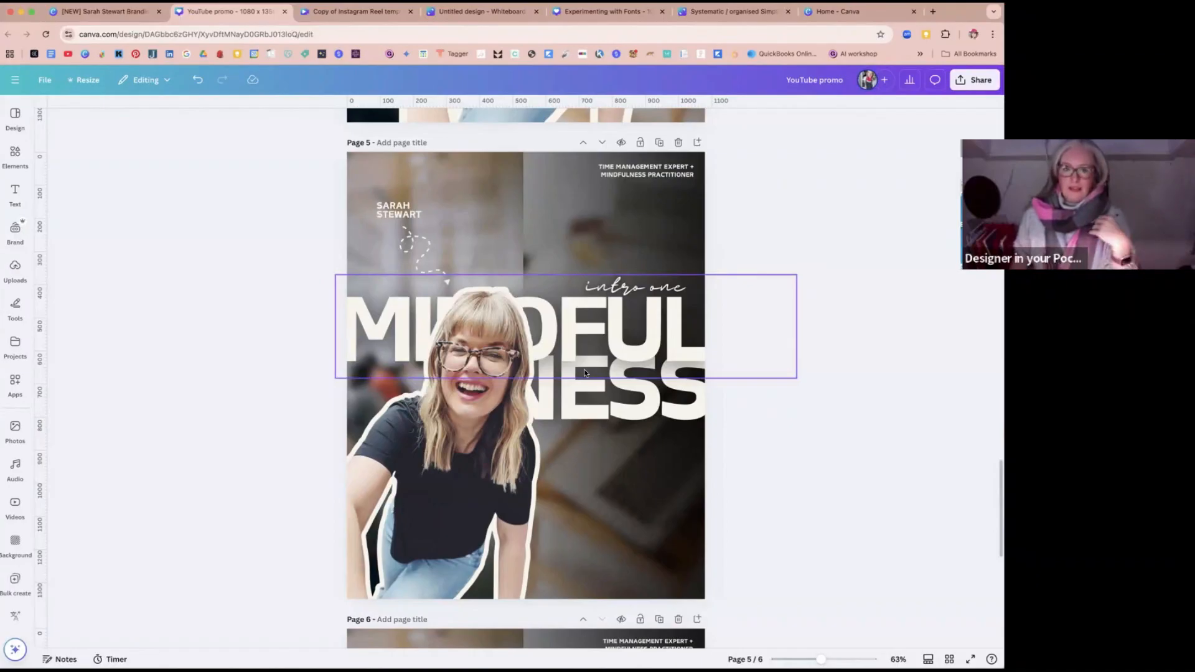
Step: Review the finished example on page 6, and compare it with the designs and original layout on pages 1 to 4
scroll(584, 373, down, 6)
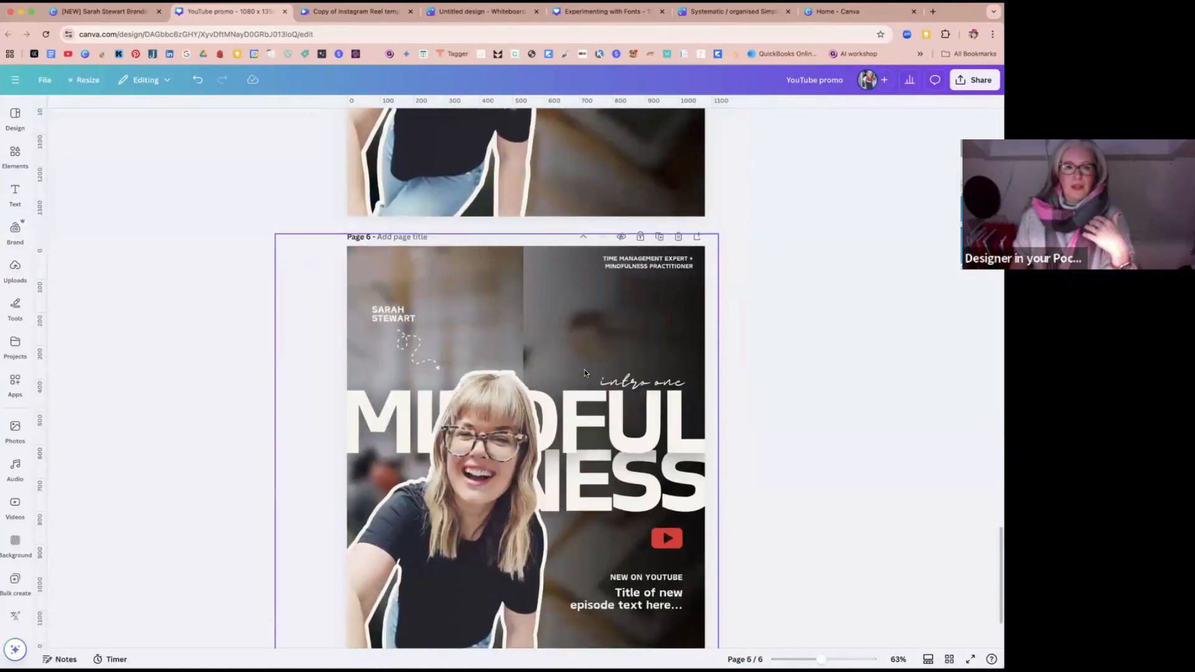
scroll(585, 373, down, 2)
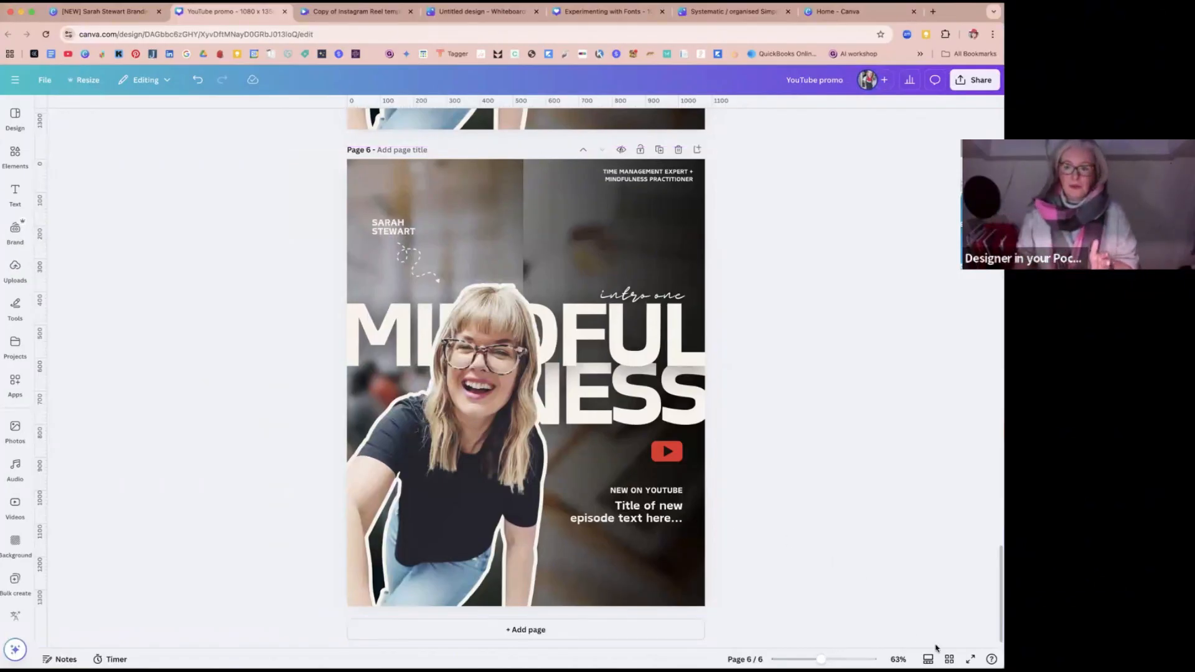
scroll(730, 440, up, 20)
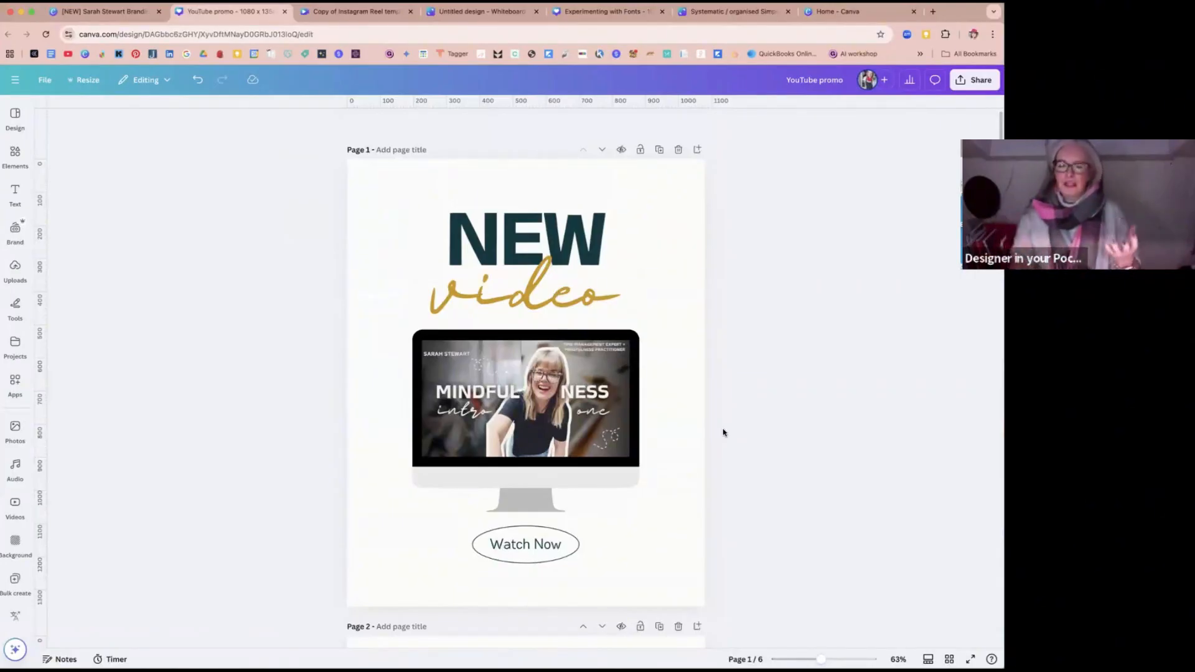
scroll(701, 430, down, 5)
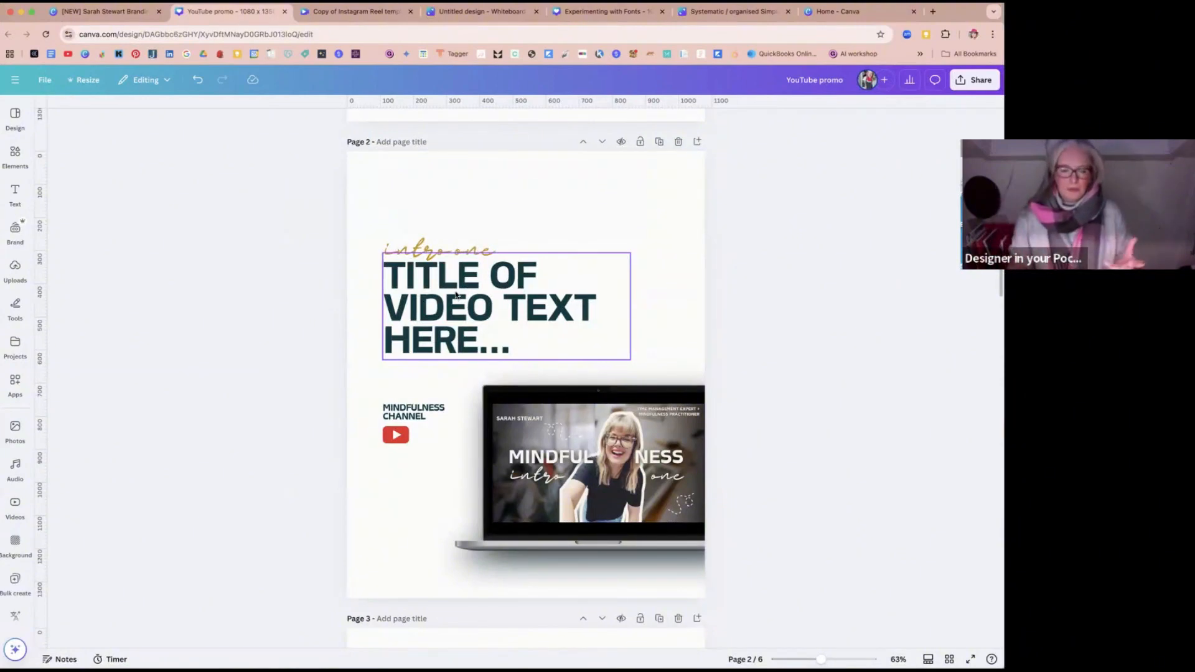
scroll(626, 303, down, 10)
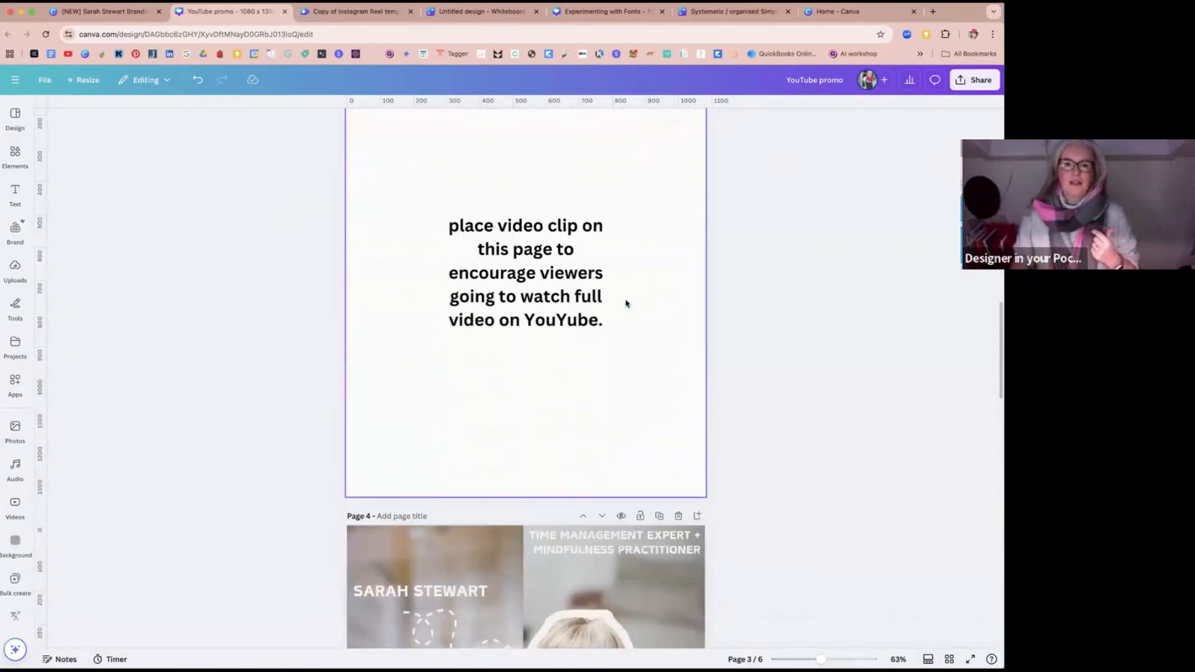
scroll(627, 304, down, 6)
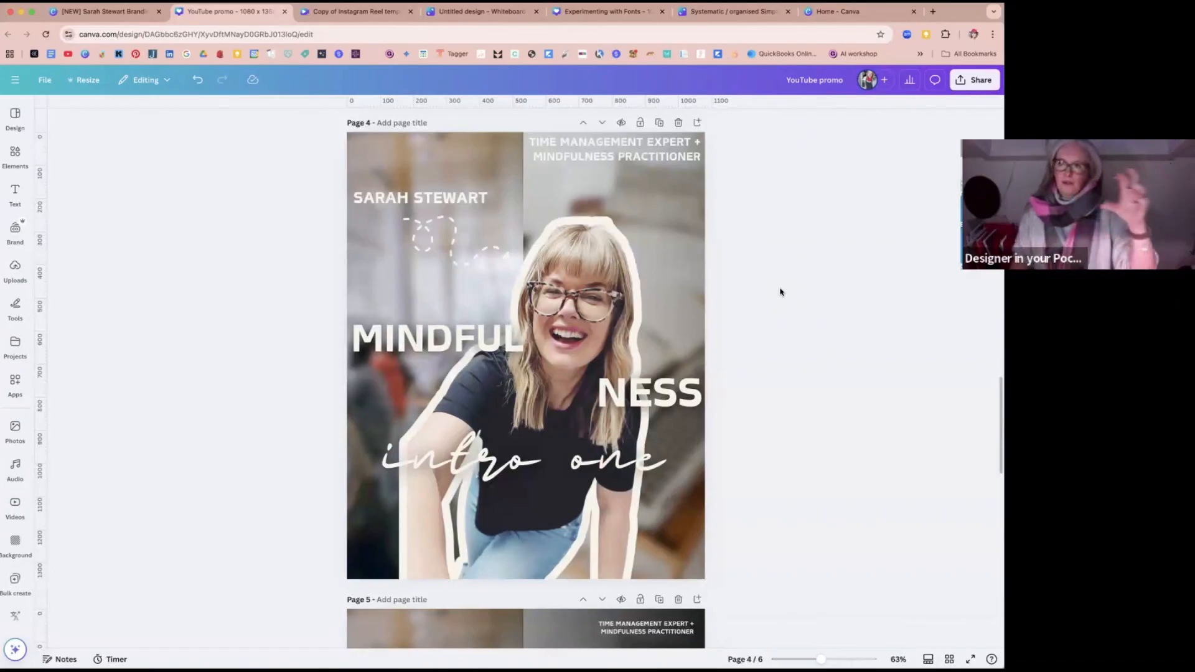
scroll(780, 292, down, 7)
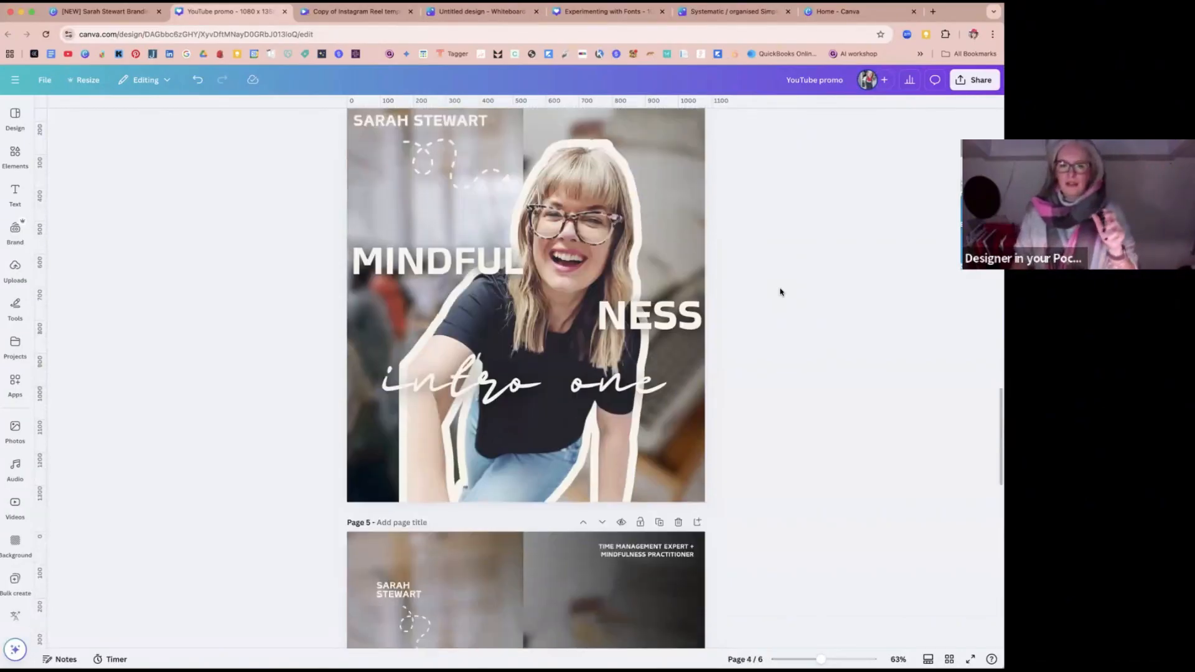